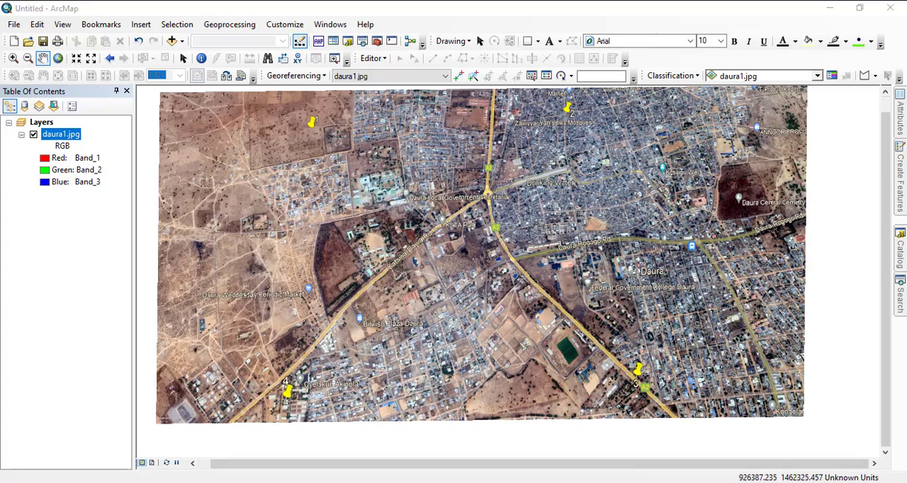
key(alt+Tab)
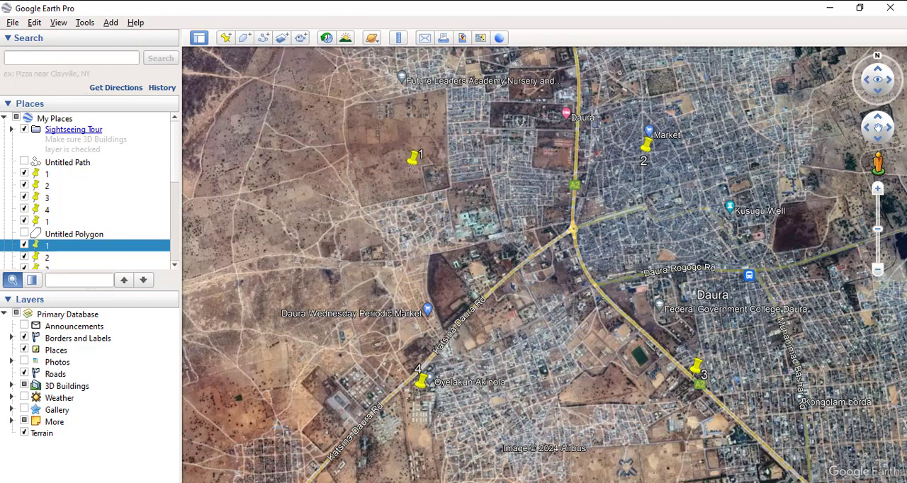
key(alt+Tab)
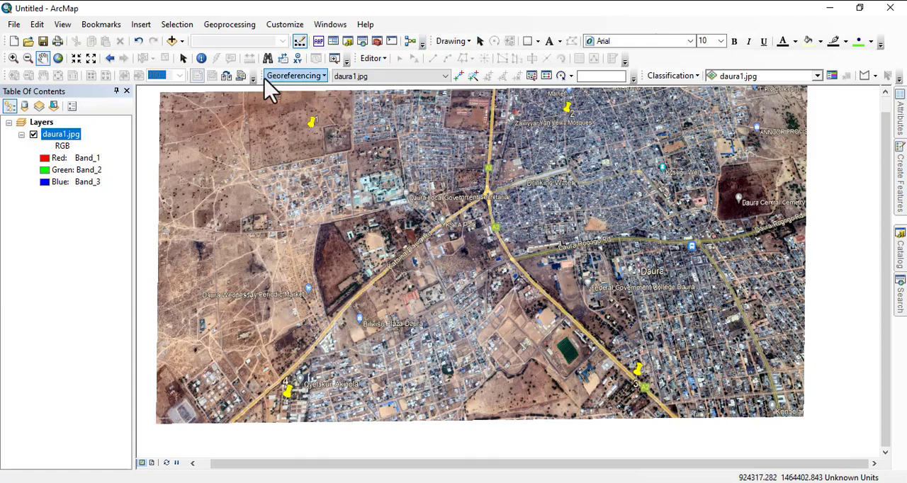
Check the enabled toolbars for Georeferencing and activate the Add Control Points tool for daura1.jpg.
right_click(459, 25)
right_click(681, 53)
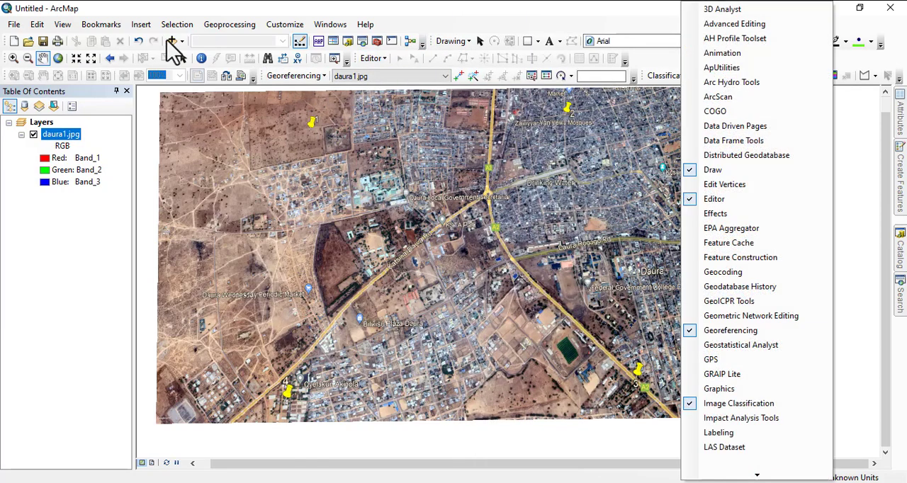
right_click(150, 54)
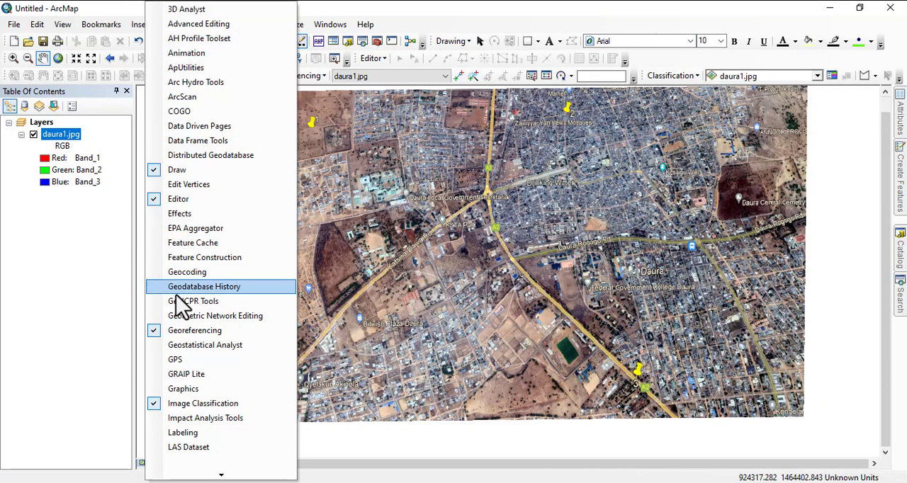
click(431, 14)
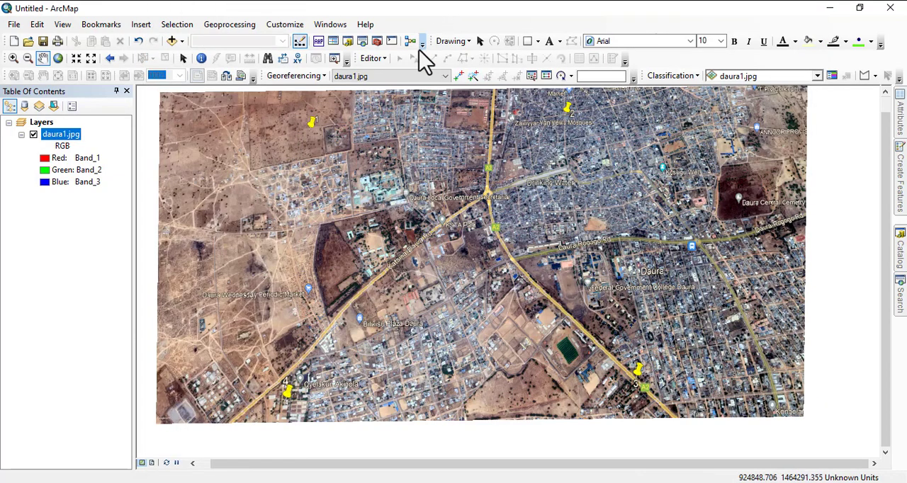
click(460, 80)
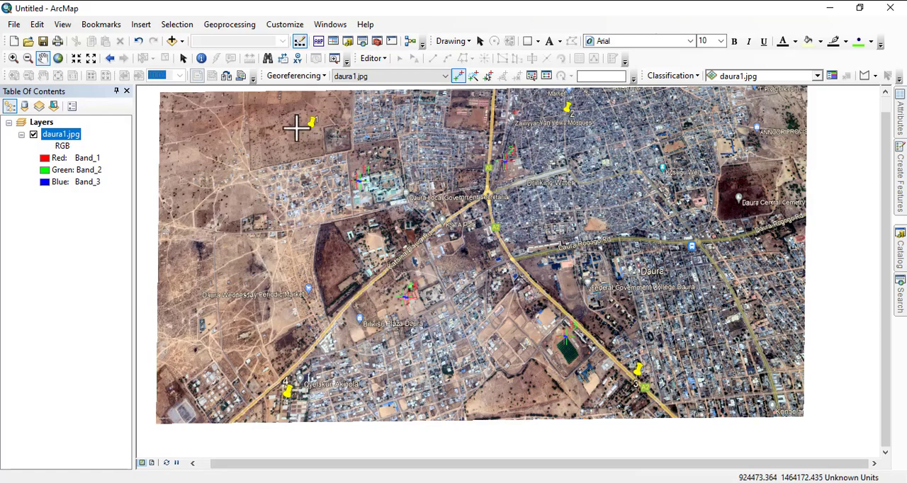
scroll(299, 125, up, 3)
scroll(300, 124, up, 6)
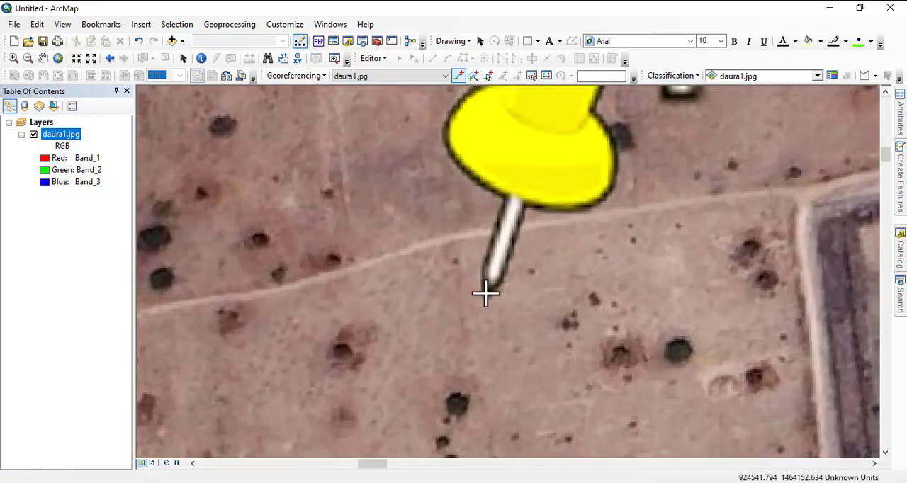
click(486, 293)
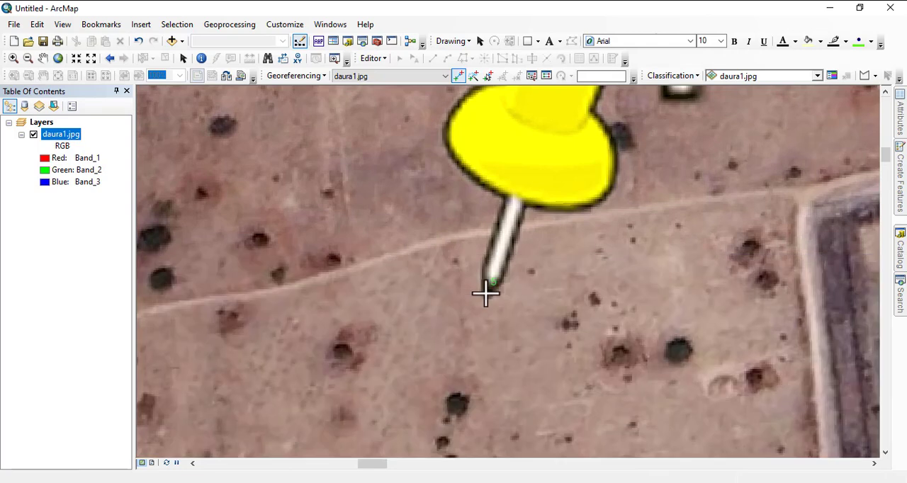
right_click(486, 294)
click(525, 330)
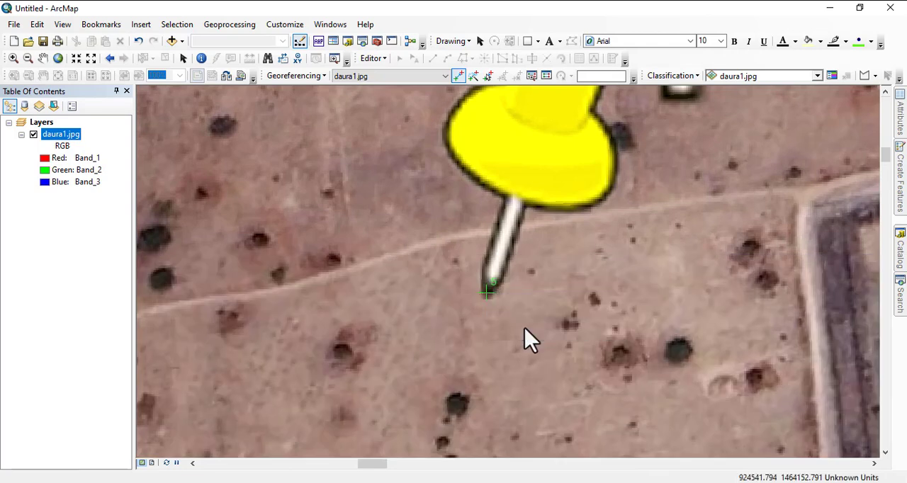
Delete all existing georeferencing links of daura1.jpg from the link table and close the table.
click(547, 76)
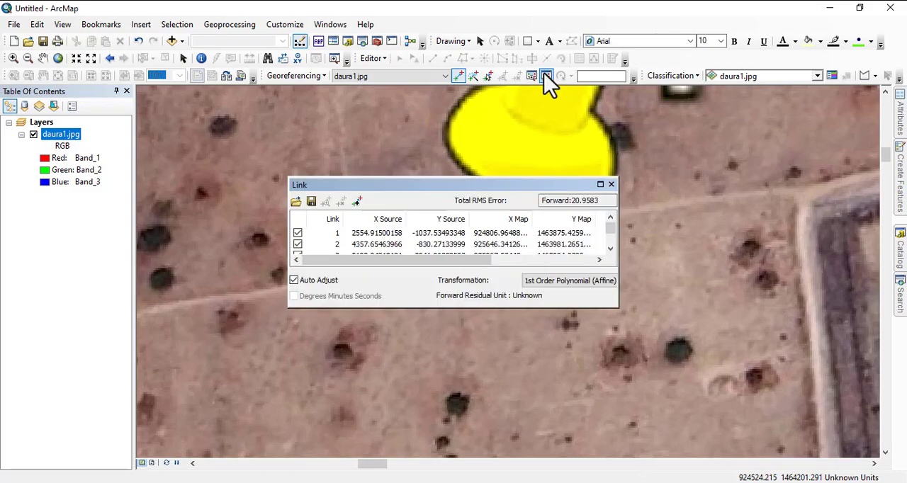
click(381, 235)
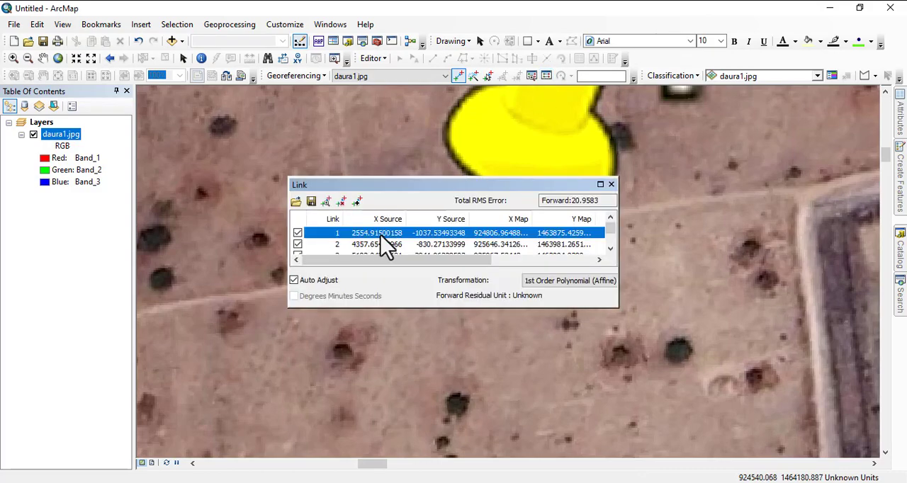
shift+click(382, 242)
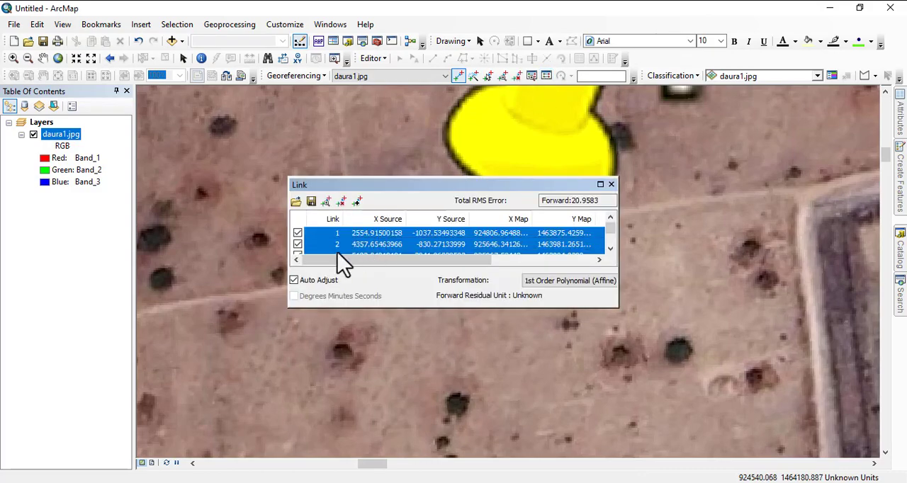
click(356, 202)
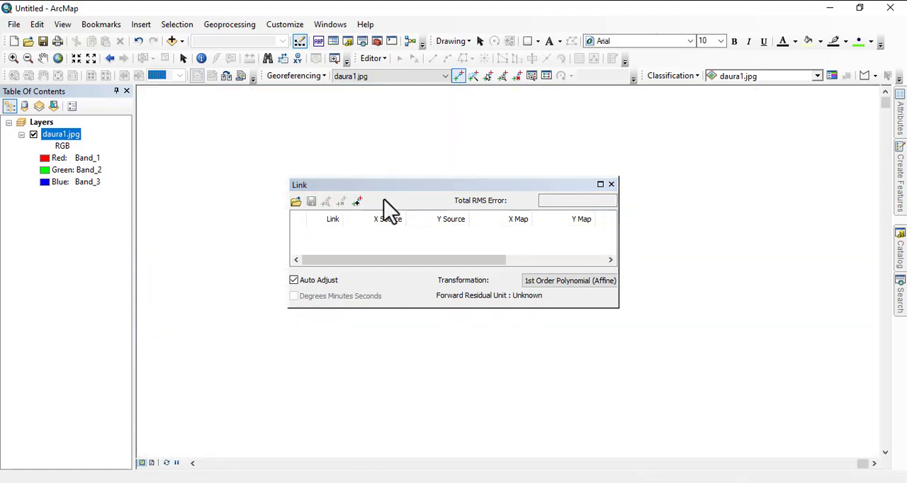
click(612, 185)
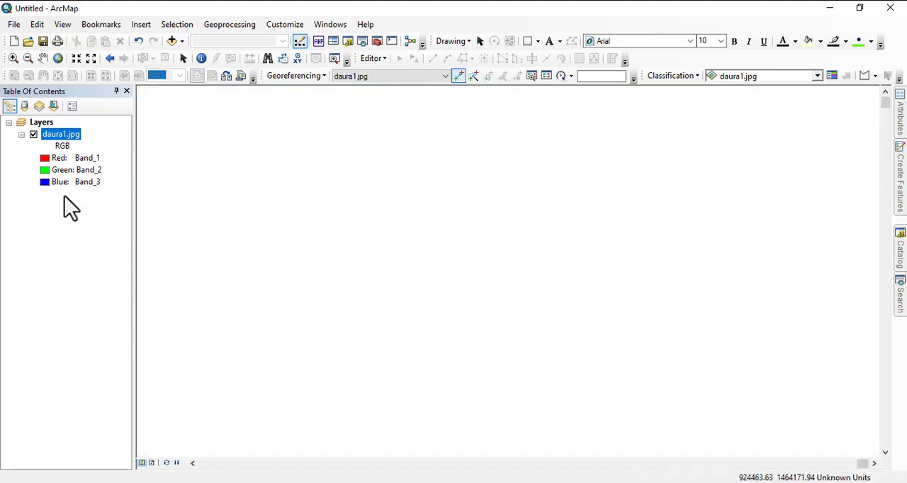
Place a control point at the needle tip of pin 1 and open its X and Y coordinate entry.
right_click(63, 136)
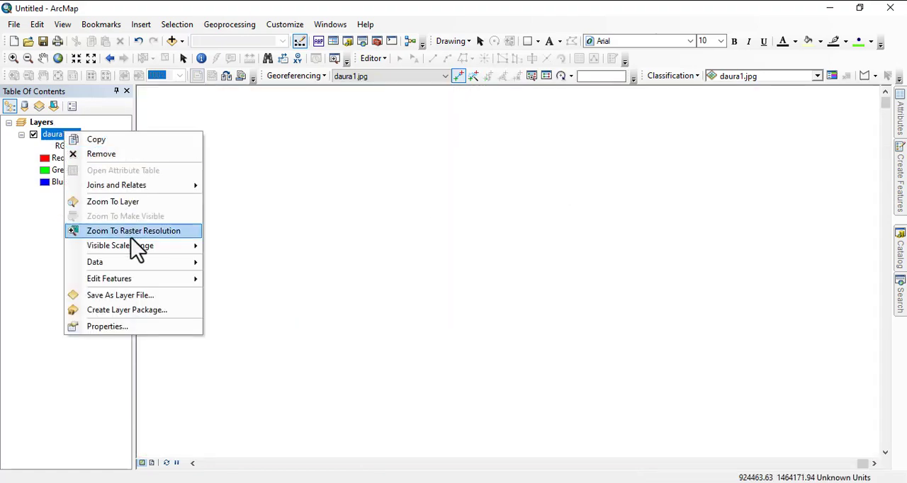
click(126, 203)
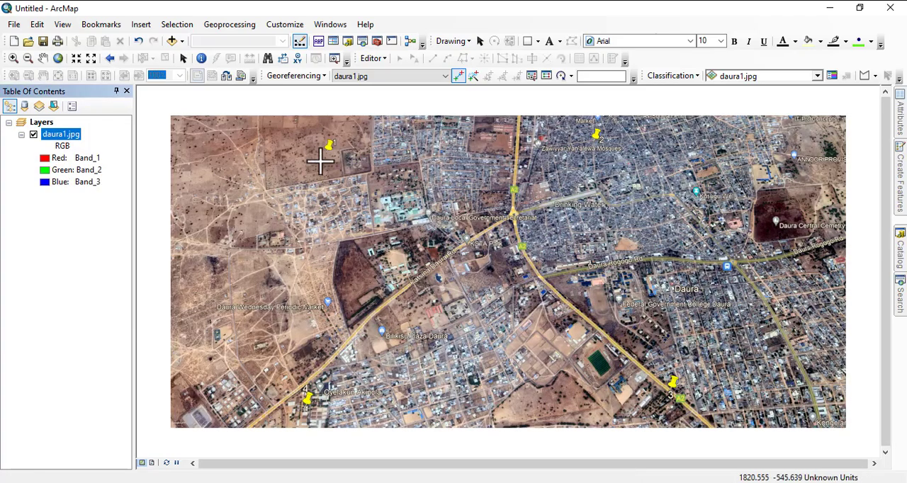
scroll(314, 150, up, 5)
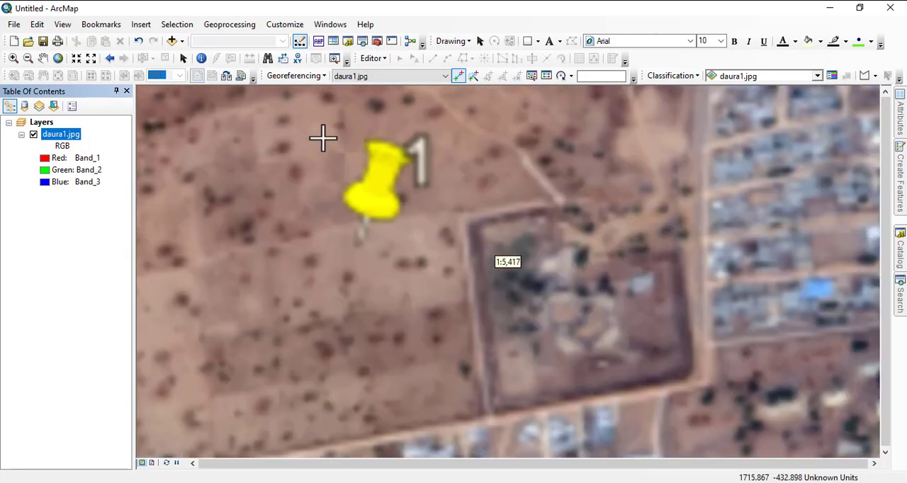
scroll(354, 316, up, 3)
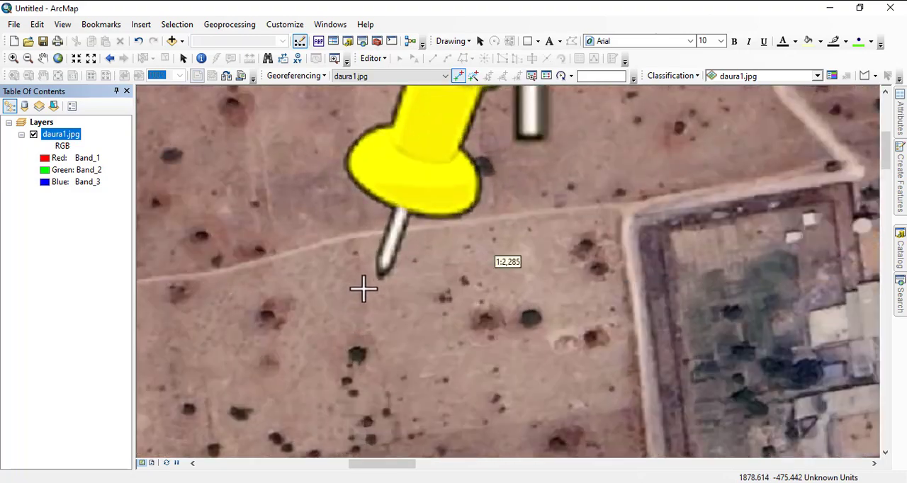
scroll(364, 285, up, 2)
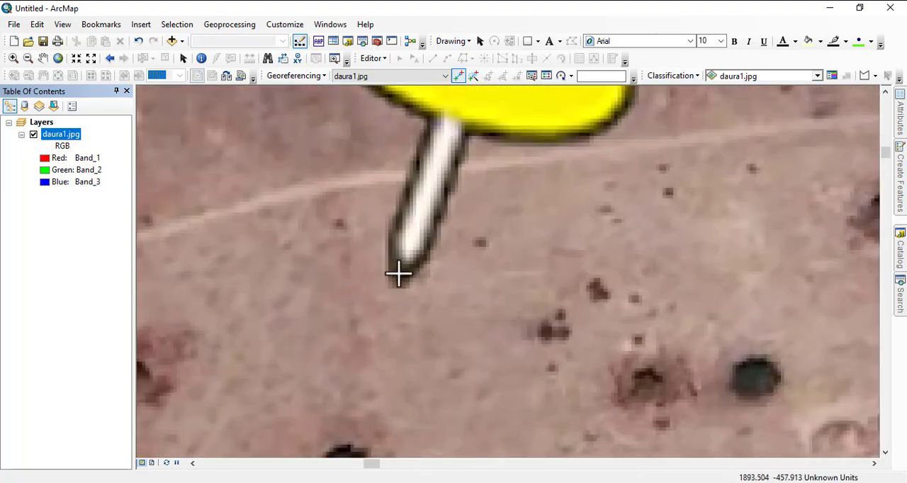
right_click(399, 274)
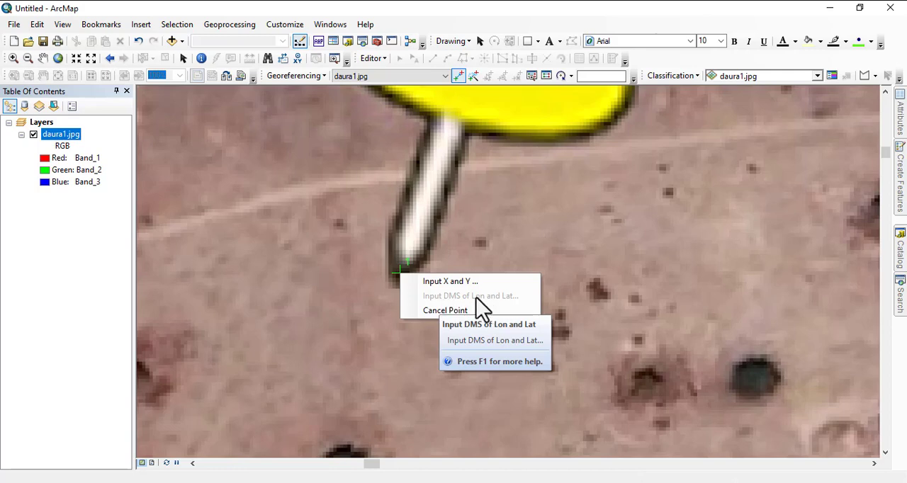
click(448, 282)
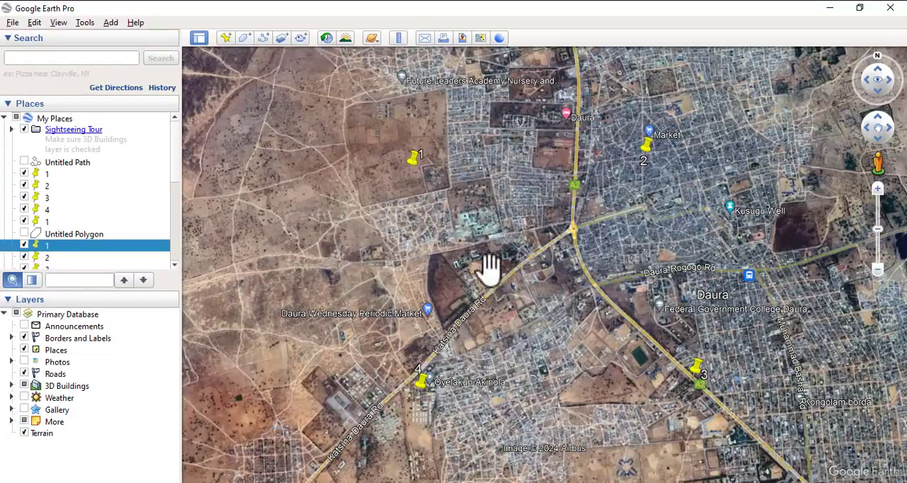
In Google Earth Pro, set the latitude and longitude display to Decimal Degrees.
scroll(408, 145, up, 2)
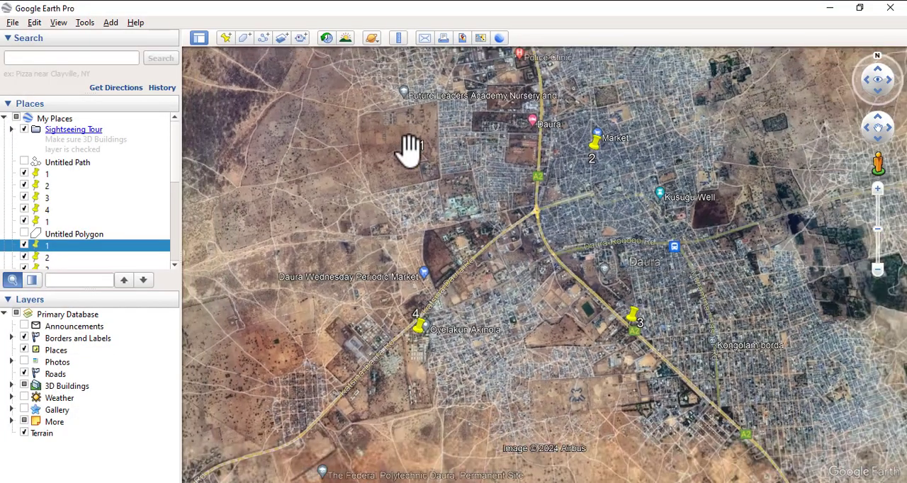
scroll(405, 146, up, 3)
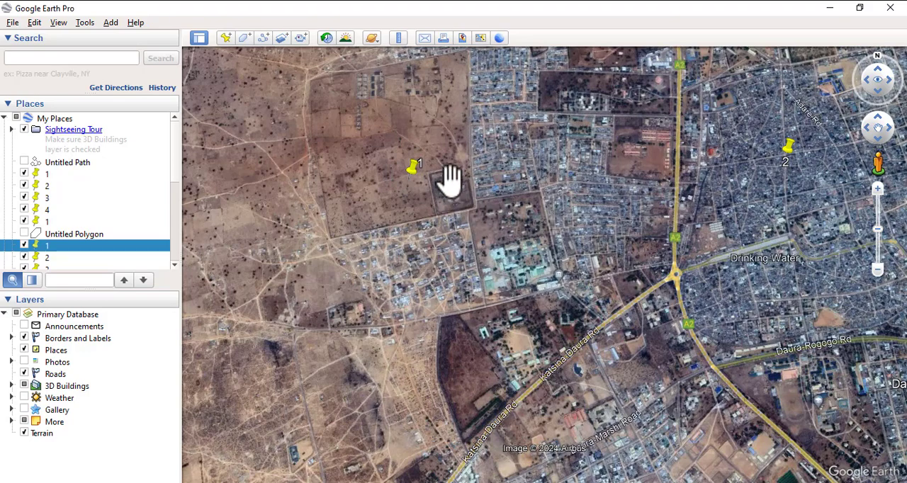
click(85, 24)
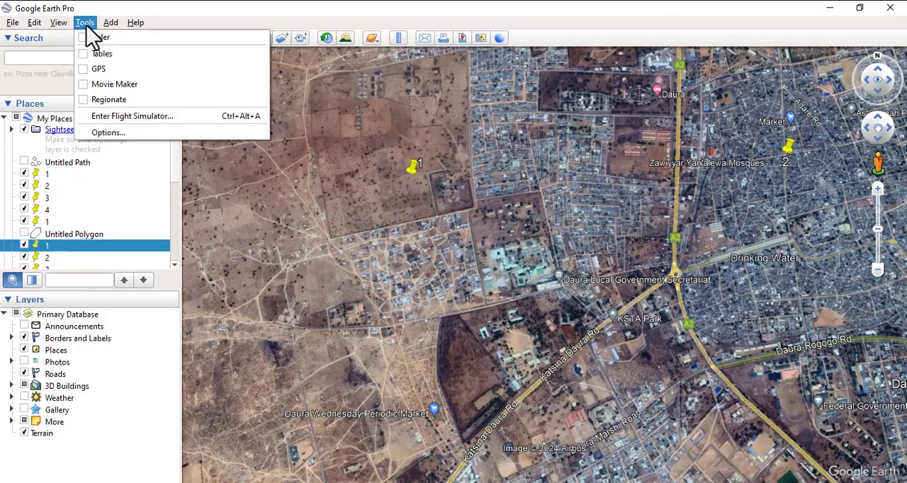
click(113, 133)
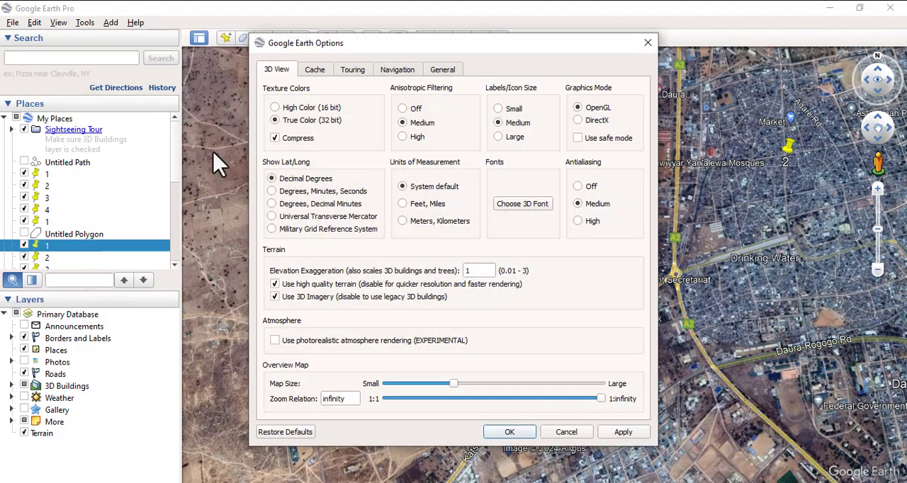
click(297, 178)
click(510, 431)
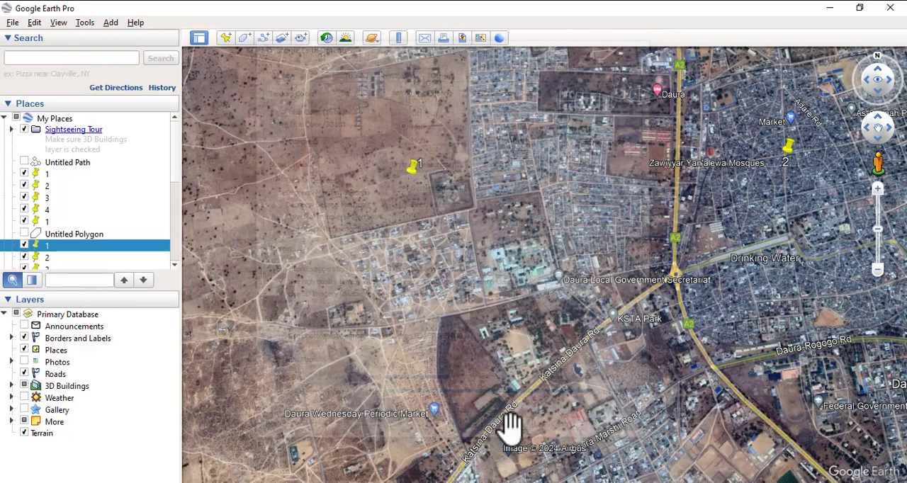
Open the properties of placemark 1 and copy its longitude value without the degree sign.
right_click(413, 169)
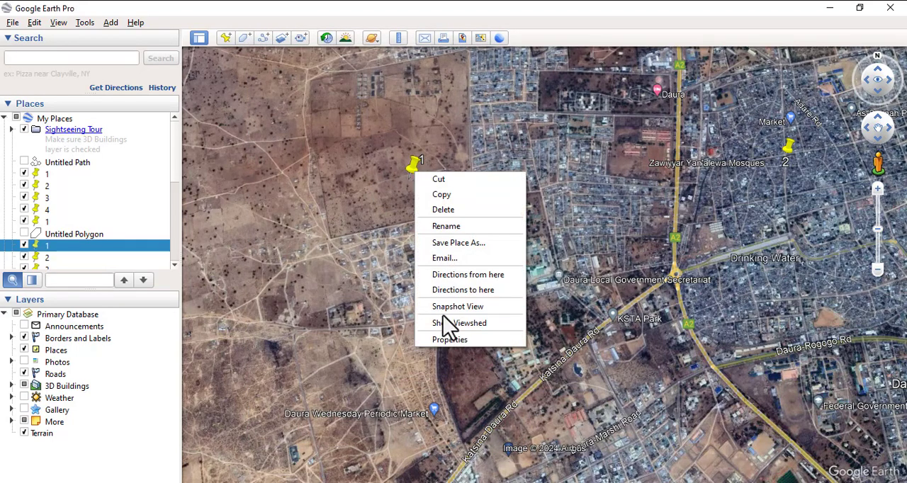
click(452, 339)
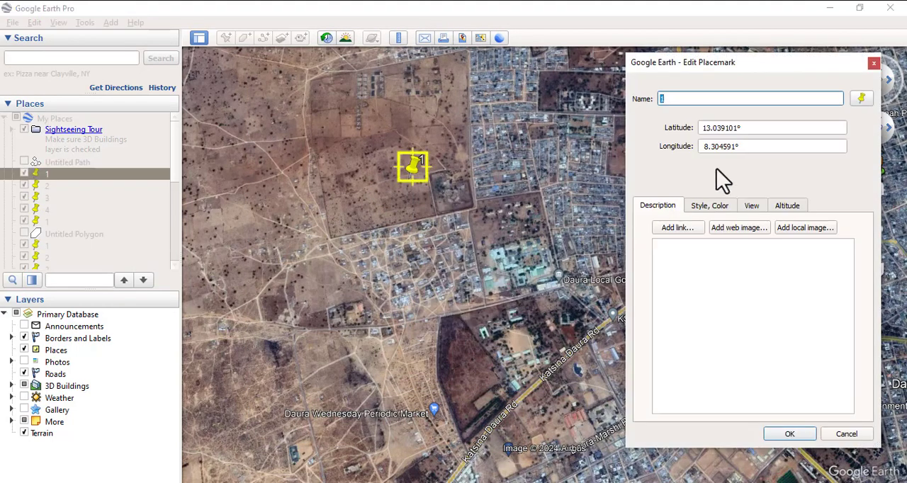
drag(700, 152, 730, 156)
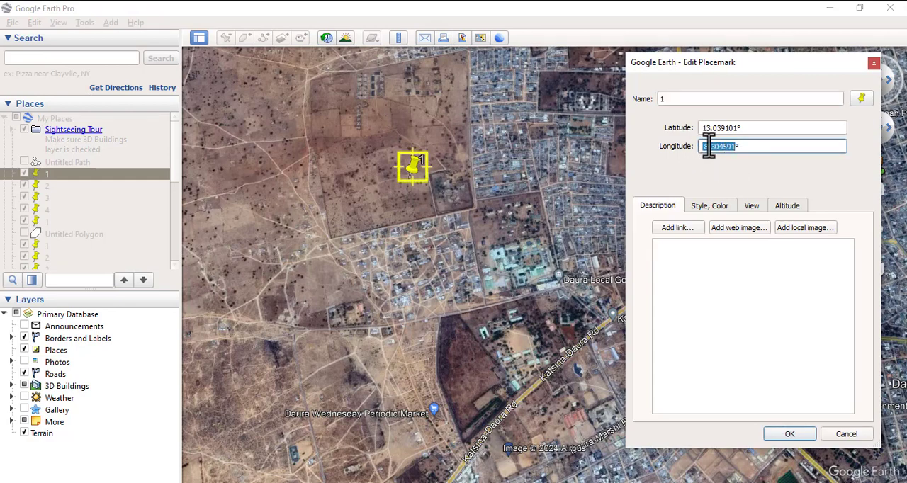
right_click(718, 147)
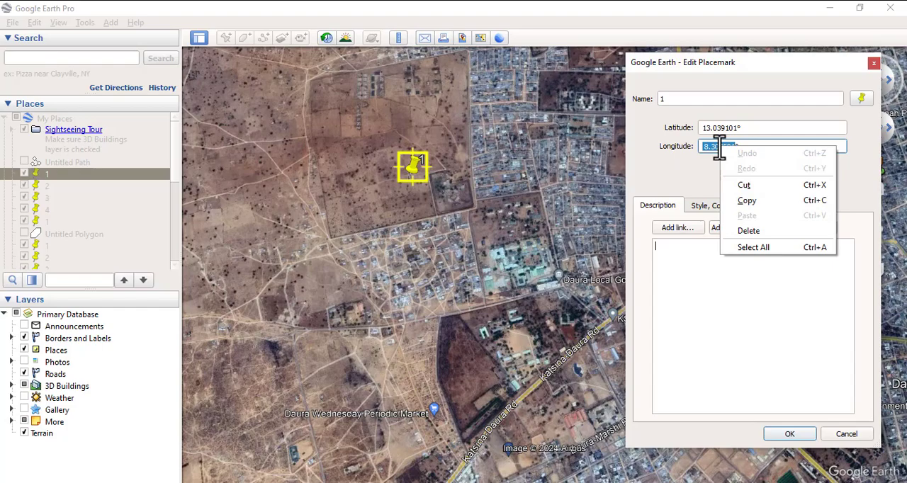
click(762, 202)
Switch to ArcMap and paste the copied longitude 8.304591 as the control point's X coordinate.
click(541, 468)
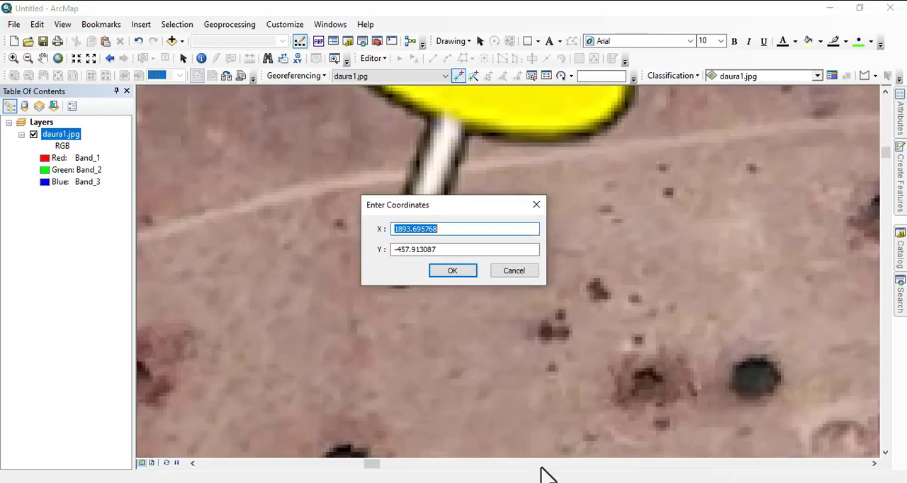
right_click(403, 227)
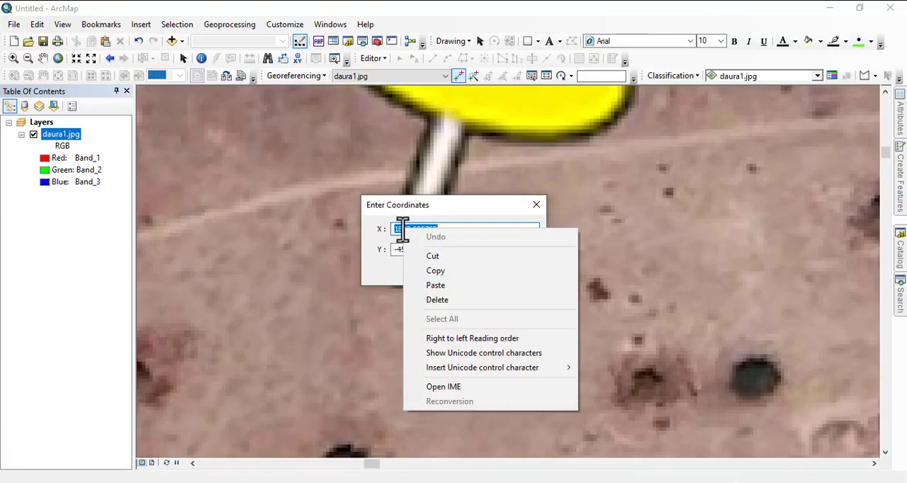
click(434, 286)
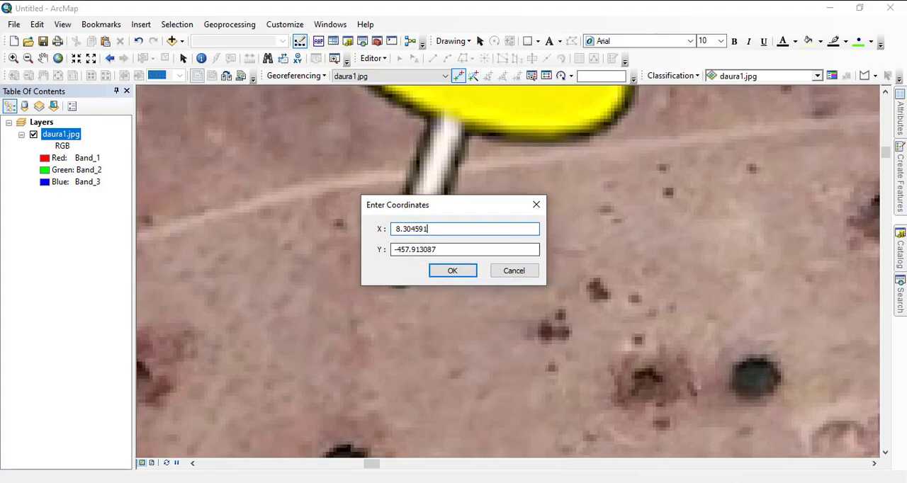
Switch to Google Earth Pro and copy placemark 1's latitude value without the degree sign.
click(547, 480)
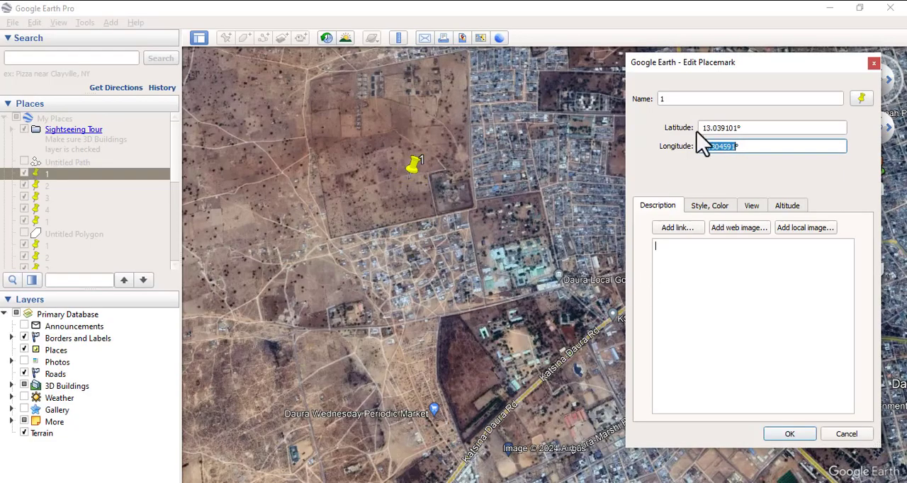
drag(700, 128, 723, 128)
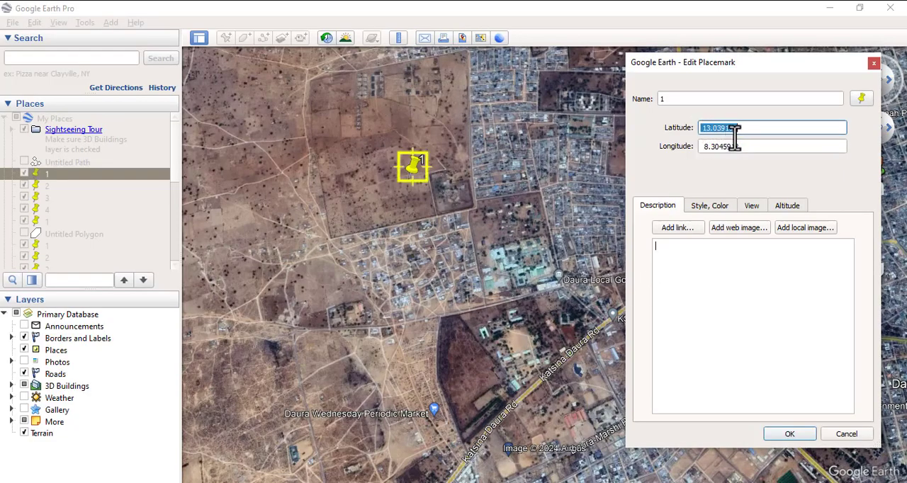
right_click(724, 131)
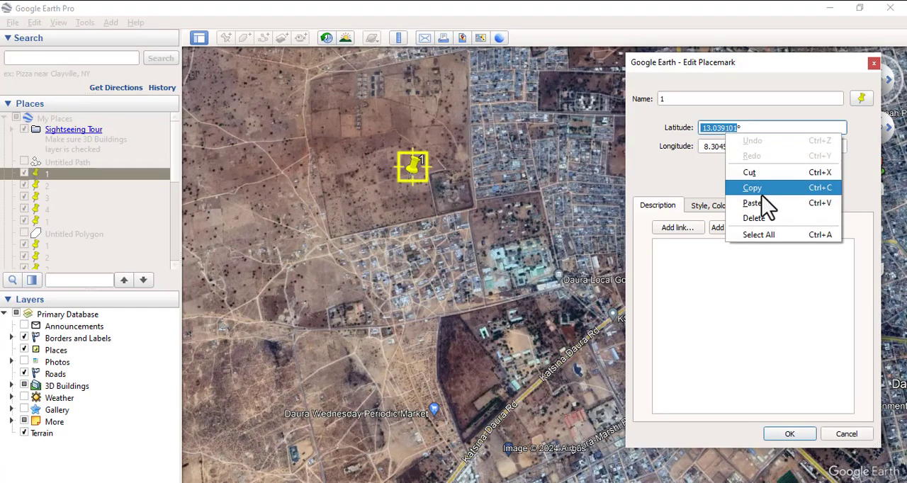
click(761, 186)
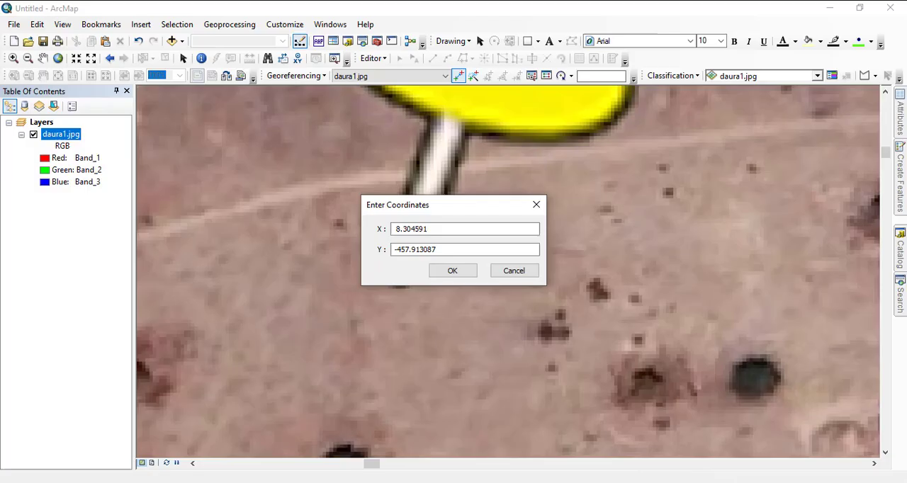
In ArcMap, paste the copied latitude 13.039101 as the first control point's Y coordinate and accept the coordinates.
drag(440, 249, 377, 257)
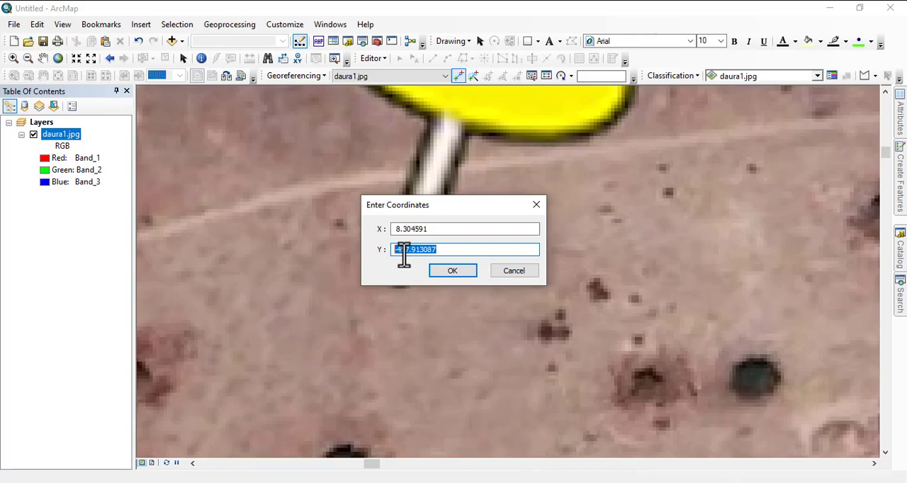
right_click(403, 257)
click(442, 312)
drag(485, 205, 411, 201)
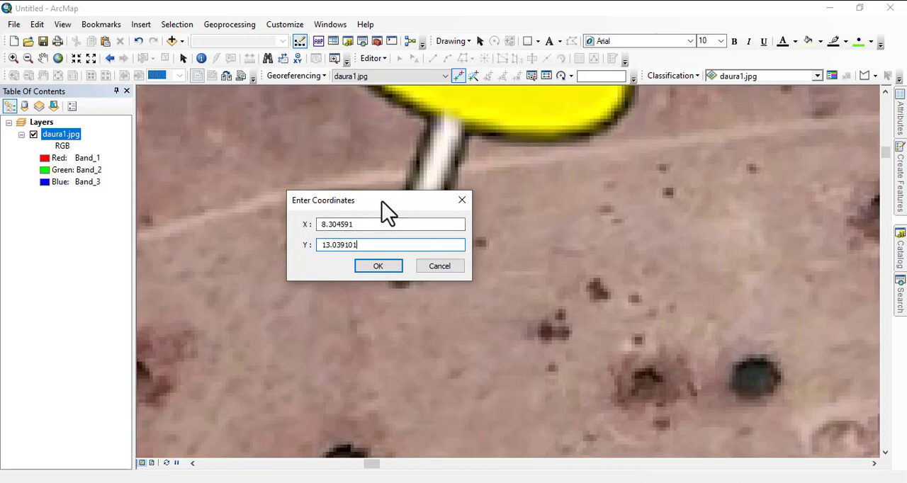
drag(382, 201, 461, 201)
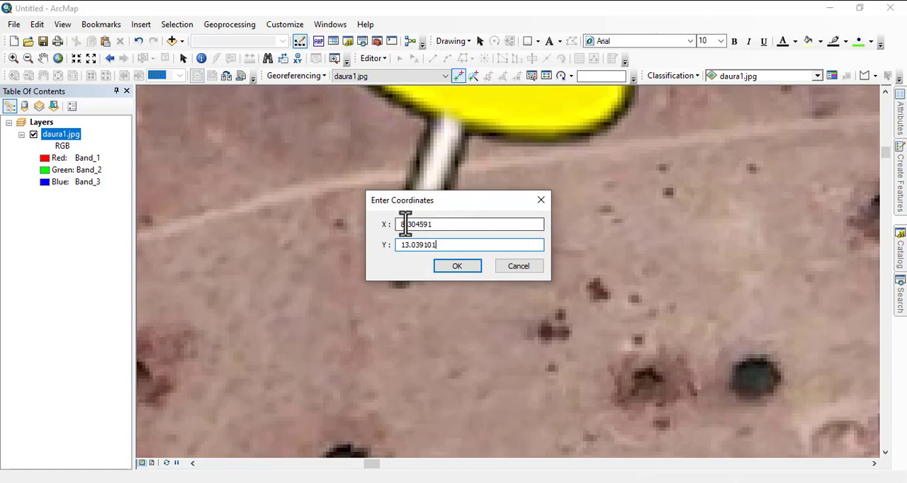
click(455, 269)
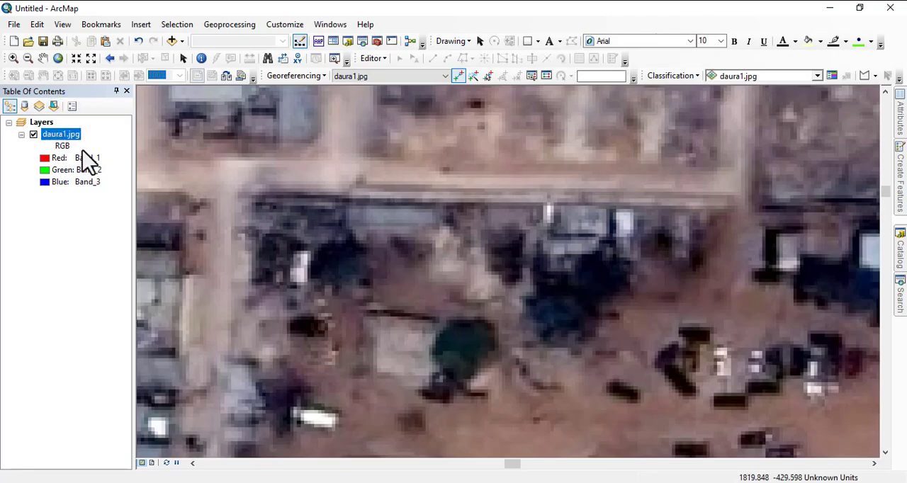
Place a control point at the needle tip of pin 2 and open its X and Y coordinate entry, keeping the point uncovered.
right_click(62, 136)
click(137, 208)
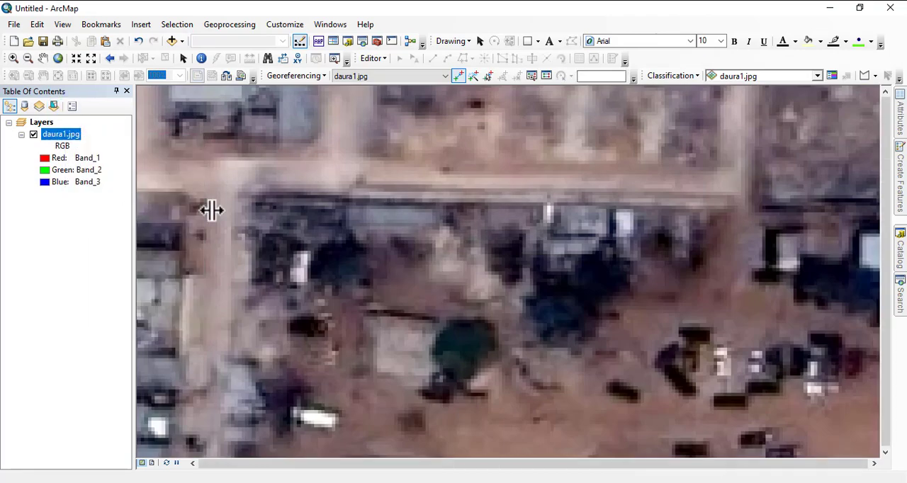
scroll(603, 127, up, 2)
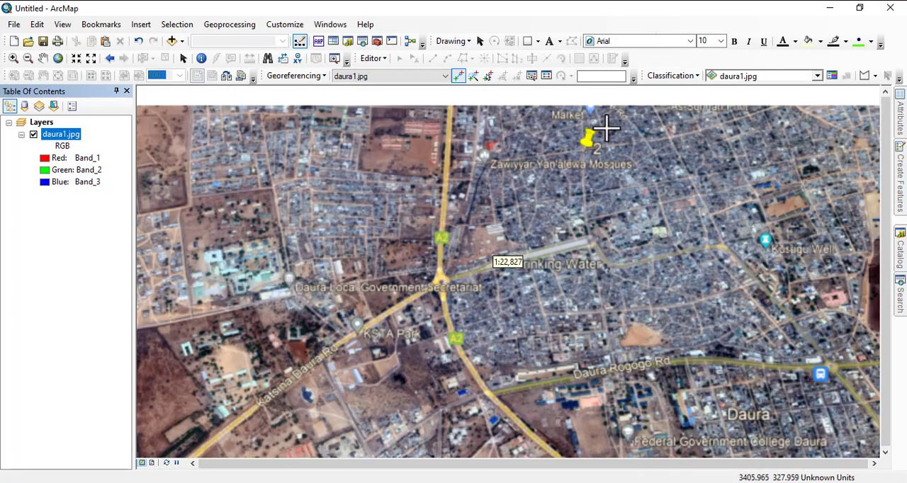
scroll(604, 129, up, 3)
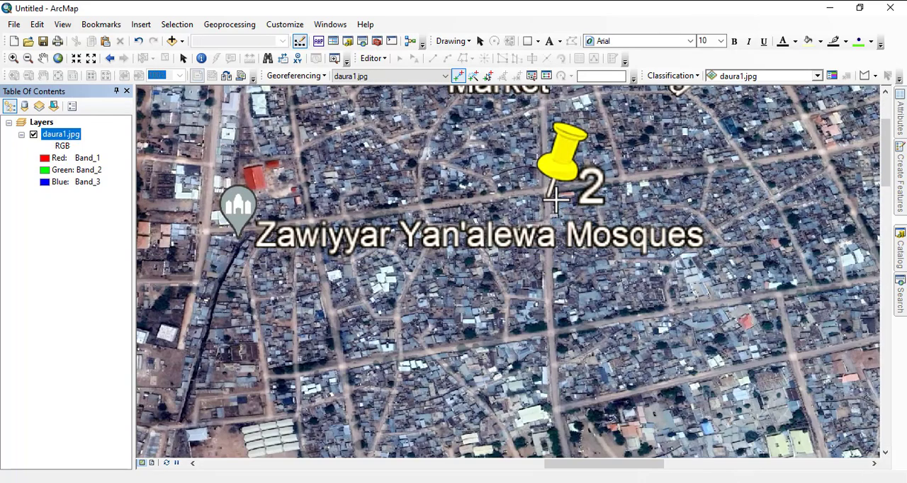
scroll(554, 201, up, 3)
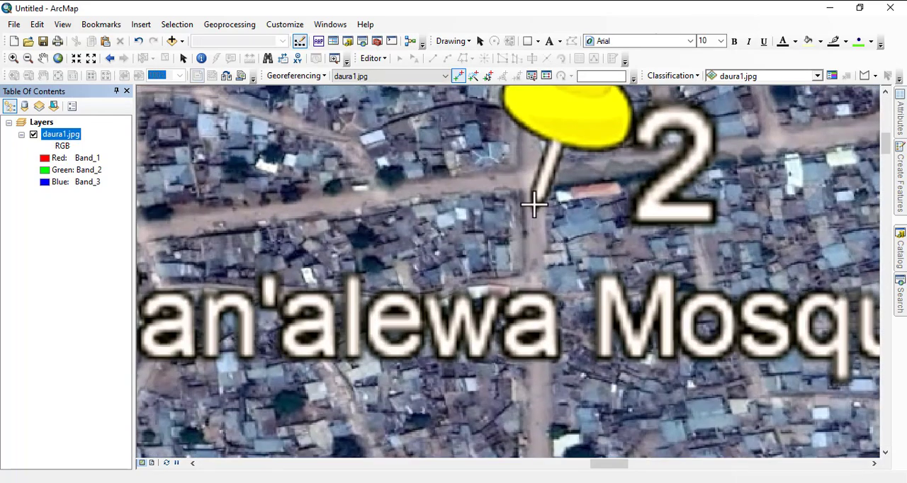
click(534, 204)
right_click(534, 204)
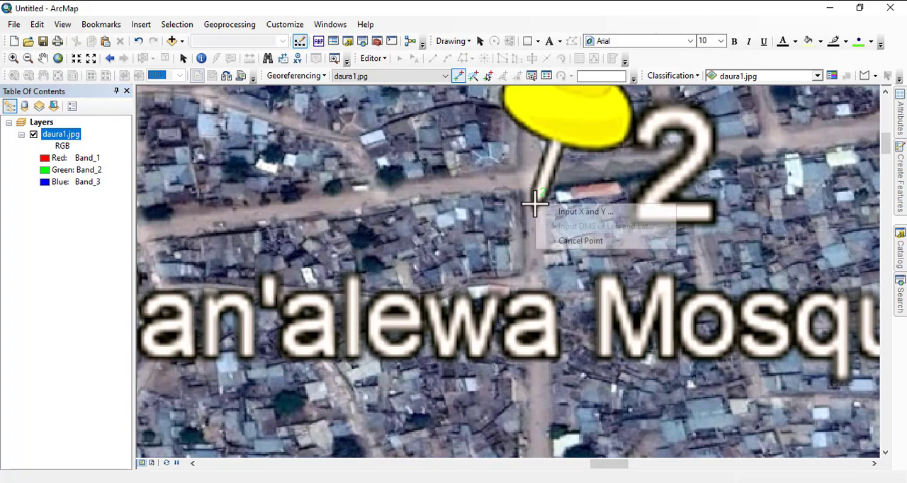
click(573, 215)
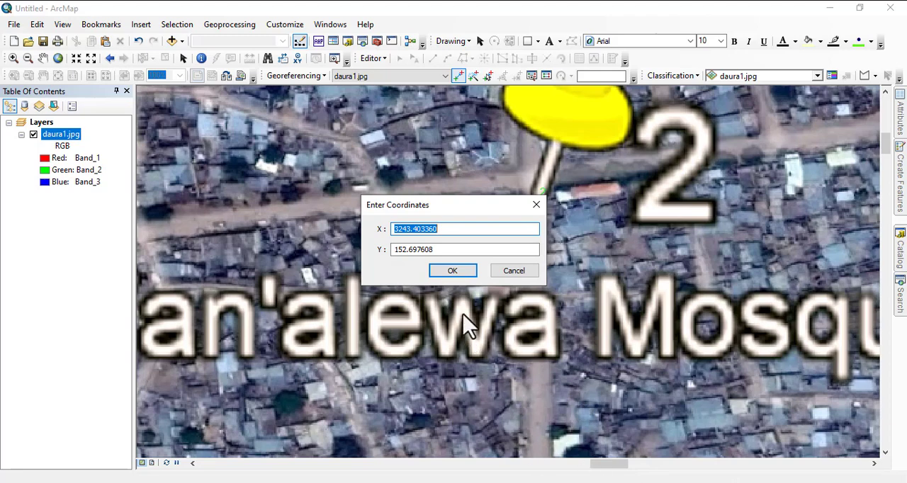
drag(460, 205, 513, 190)
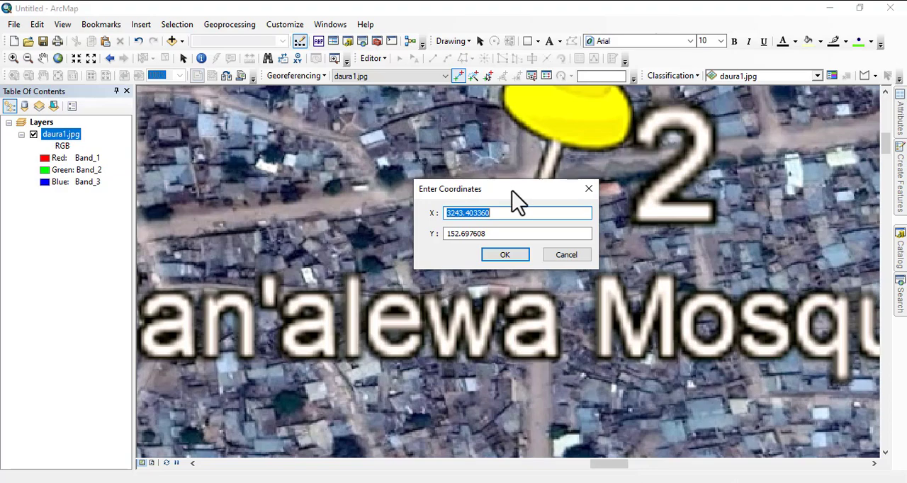
drag(512, 190, 432, 171)
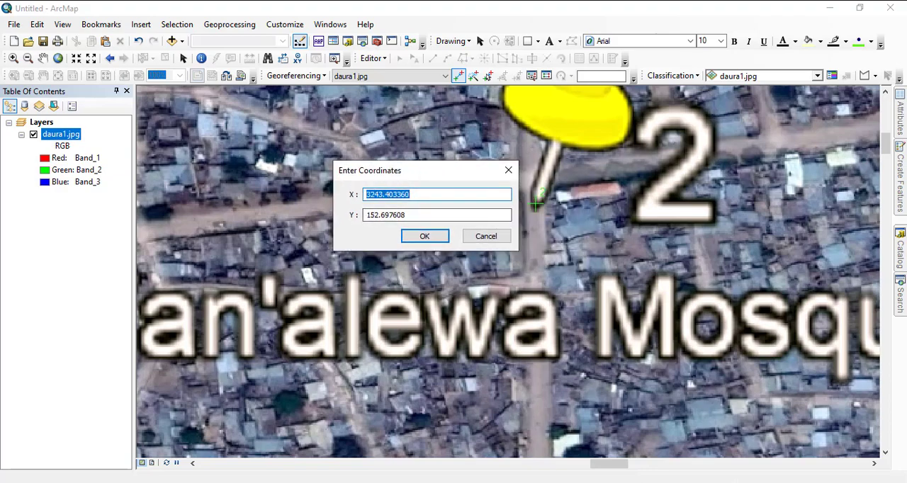
Copy placemark 2's longitude from its properties in Google Earth Pro and paste 8.318662 as the control point's X coordinate in ArcMap.
click(541, 482)
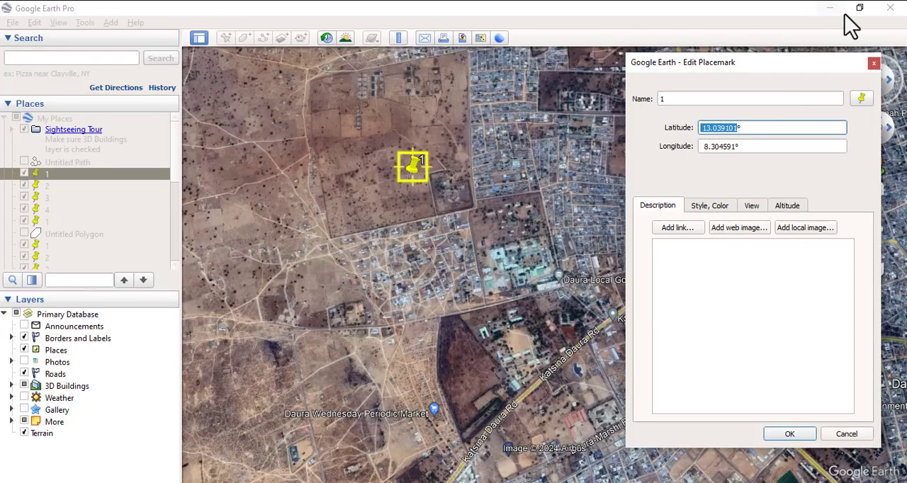
click(874, 63)
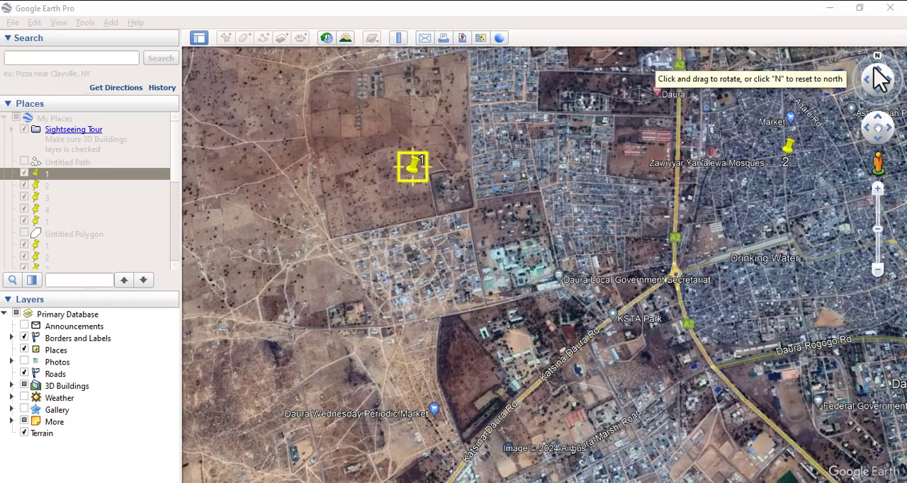
right_click(788, 156)
click(832, 329)
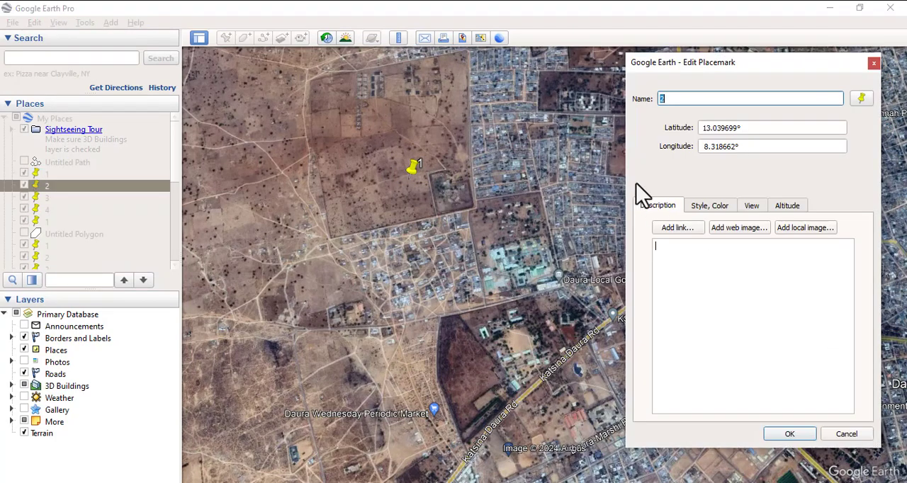
drag(703, 151, 719, 154)
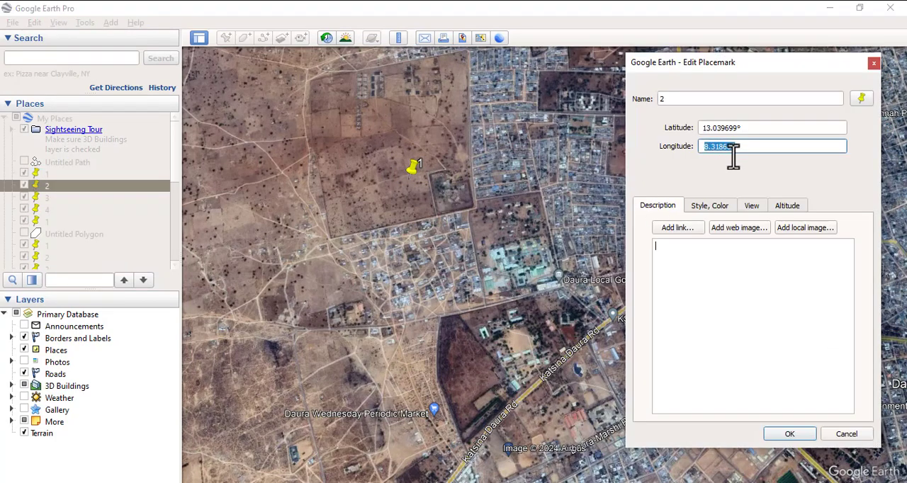
right_click(723, 153)
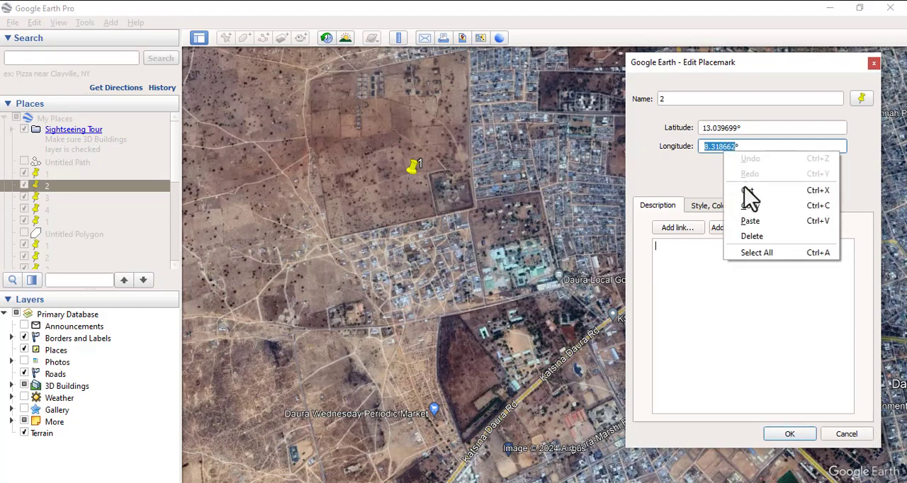
click(745, 199)
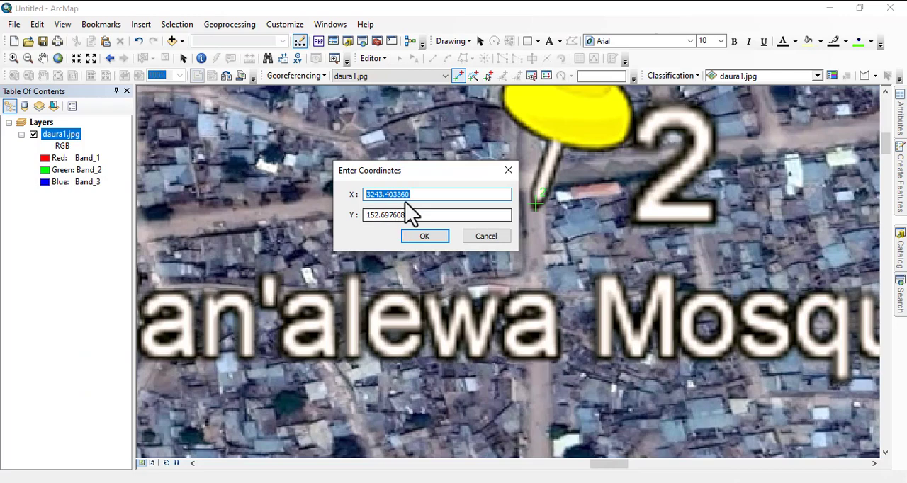
right_click(403, 200)
click(441, 253)
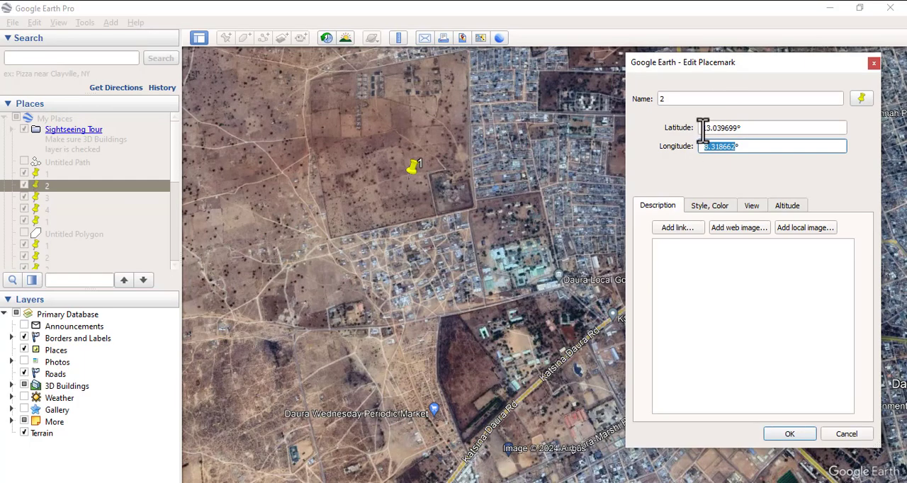
Copy placemark 2's latitude 13.039699 from Google Earth Pro, paste it as the control point's Y coordinate in ArcMap, and accept the coordinates.
drag(703, 128, 739, 128)
right_click(729, 127)
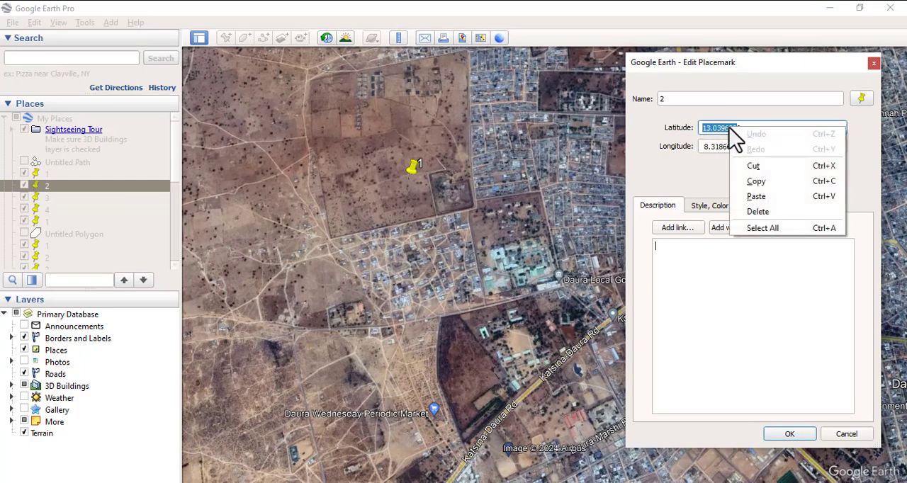
click(783, 180)
key(alt+Tab)
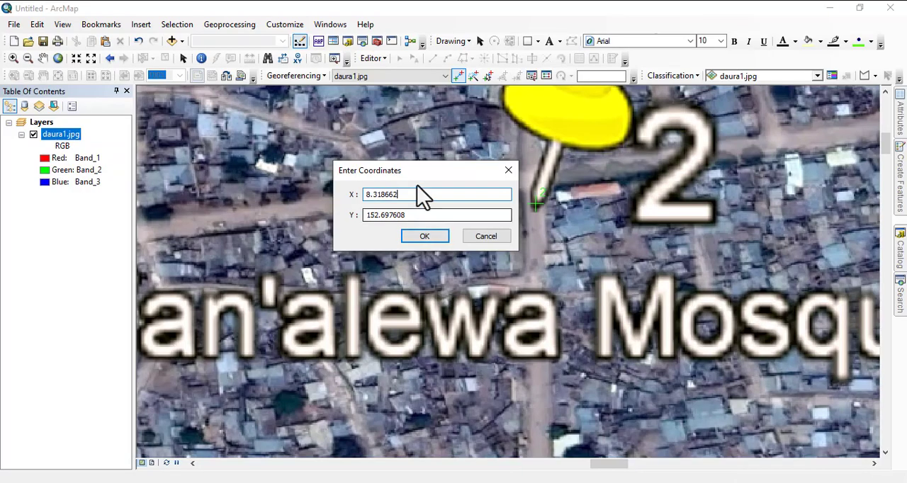
drag(415, 217, 330, 213)
right_click(384, 215)
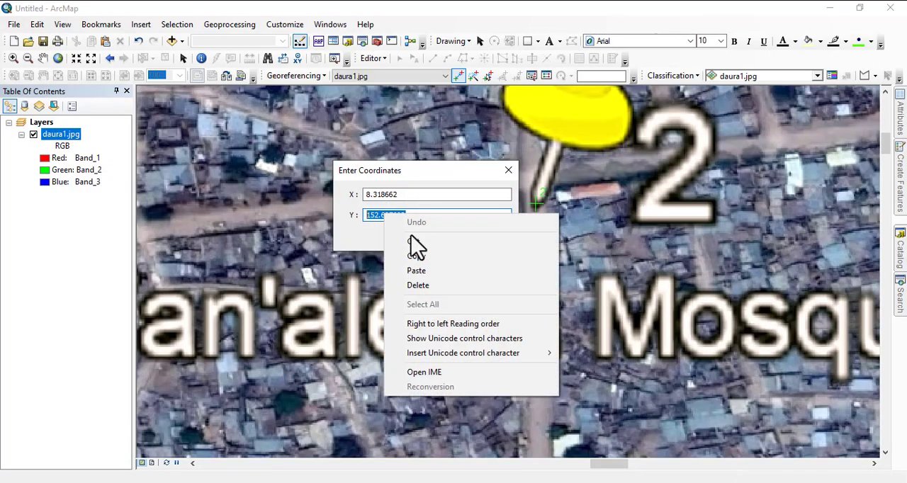
click(427, 278)
click(426, 240)
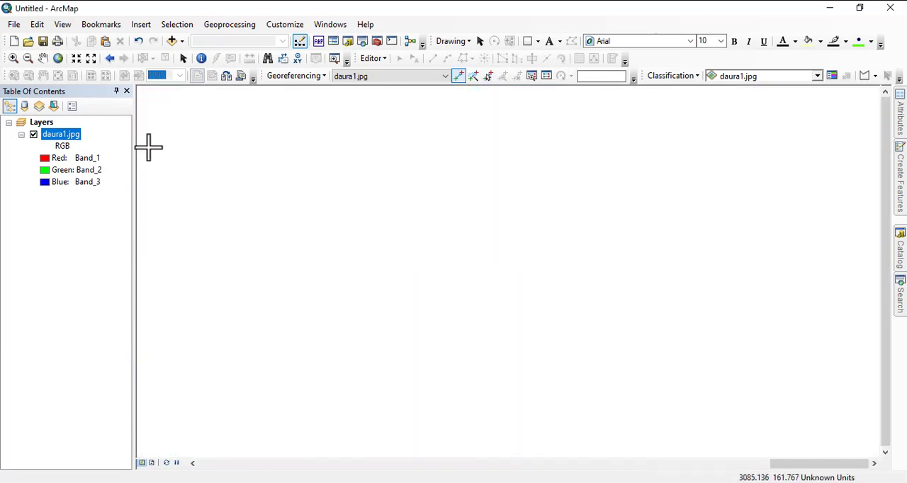
Place a control point at the needle tip of pin 3 on daura1.jpg and open its X and Y coordinate entry.
right_click(64, 146)
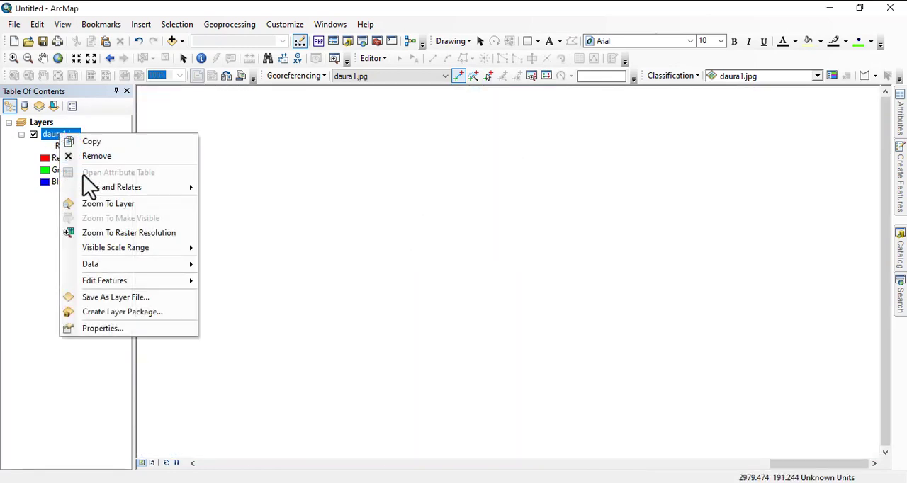
click(110, 205)
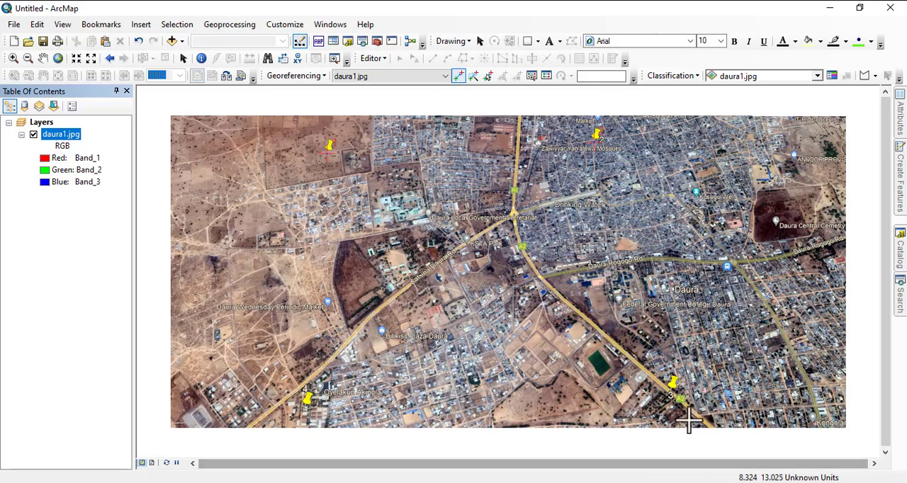
scroll(686, 409, down, 4)
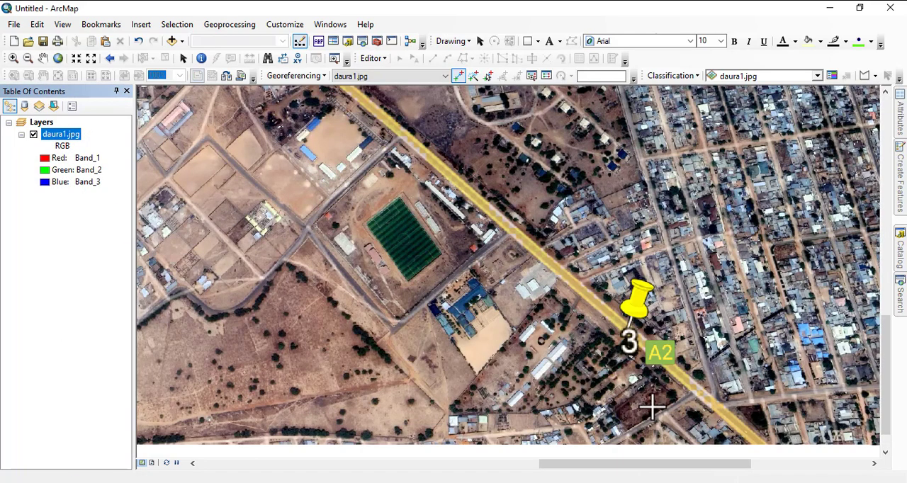
scroll(638, 396, down, 4)
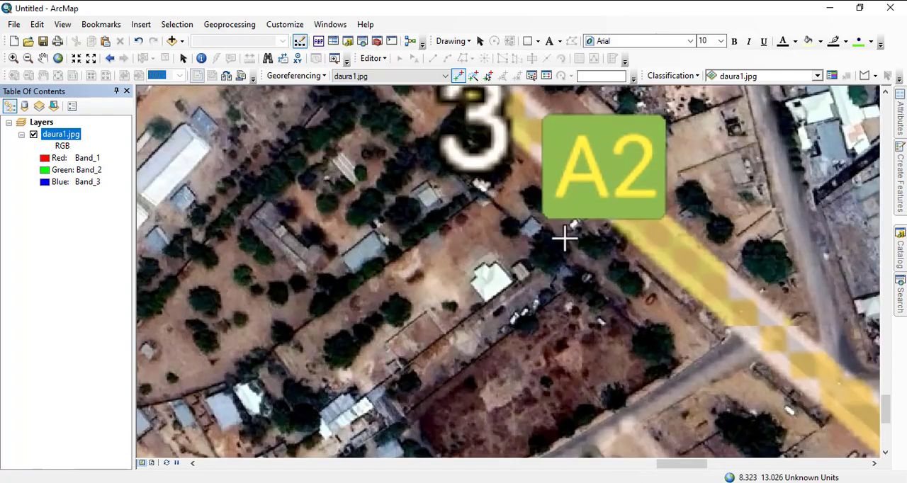
scroll(626, 320, up, 3)
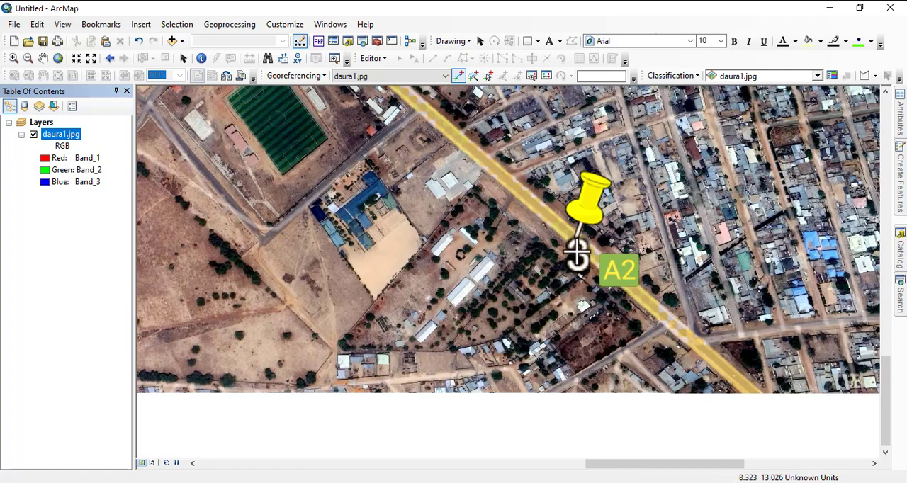
scroll(576, 250, down, 3)
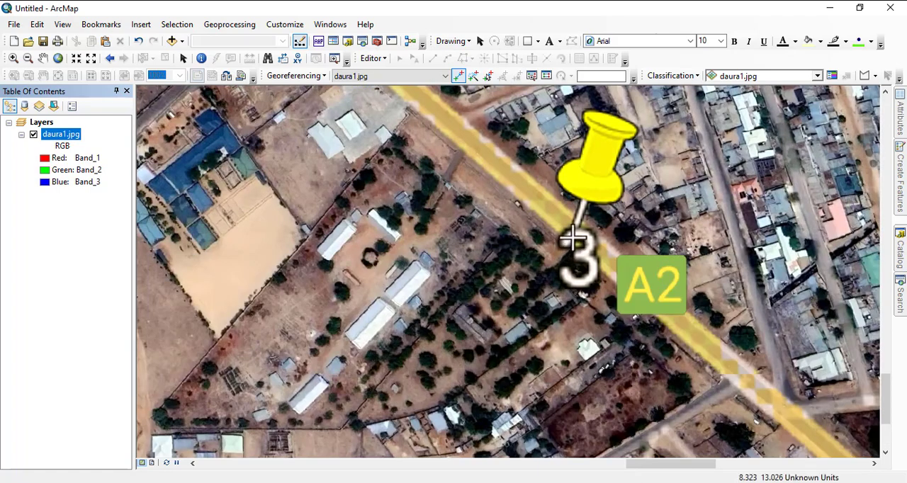
right_click(572, 242)
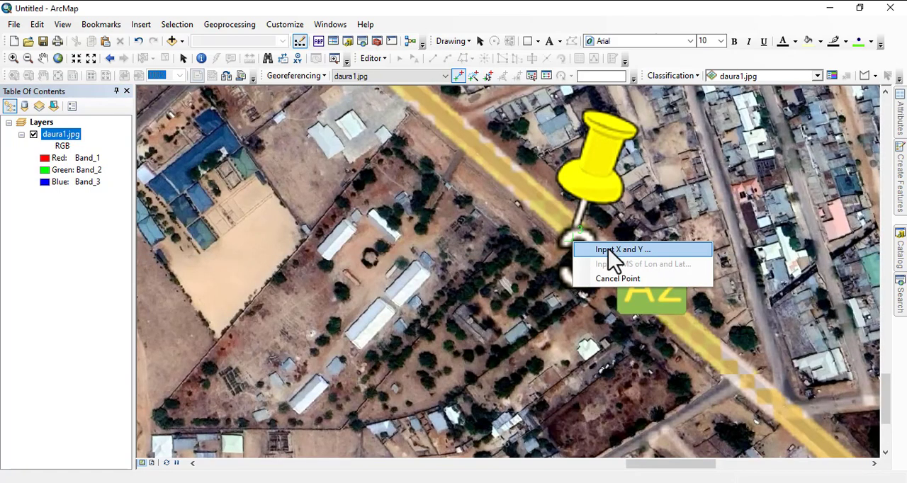
click(612, 248)
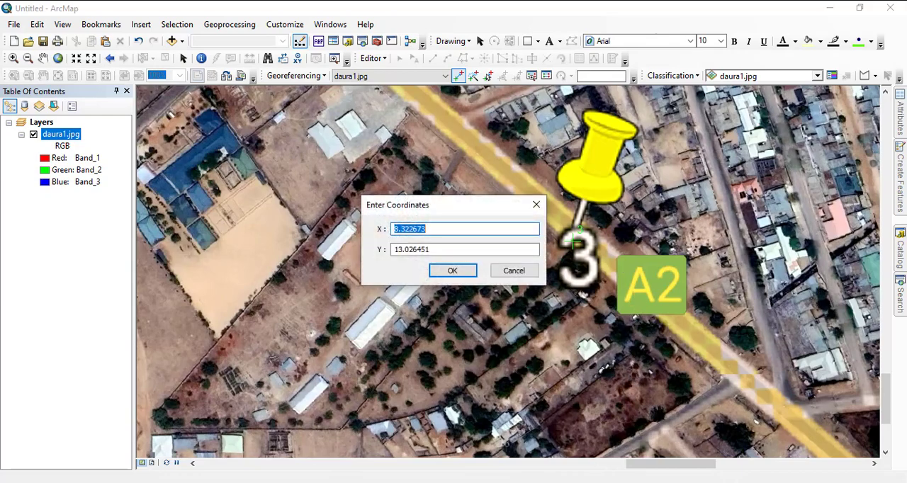
Copy placemark 3's longitude from its properties in Google Earth Pro and paste 8.321188 as the control point's X coordinate in ArcMap.
click(567, 439)
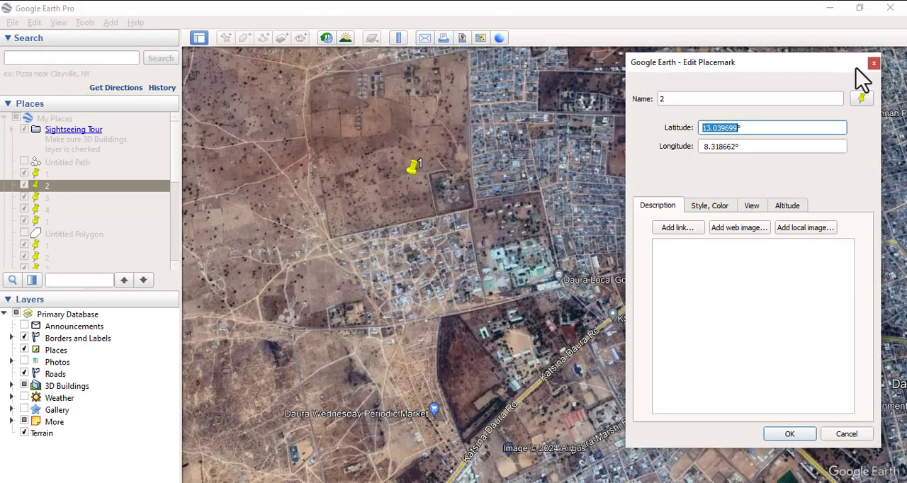
click(875, 63)
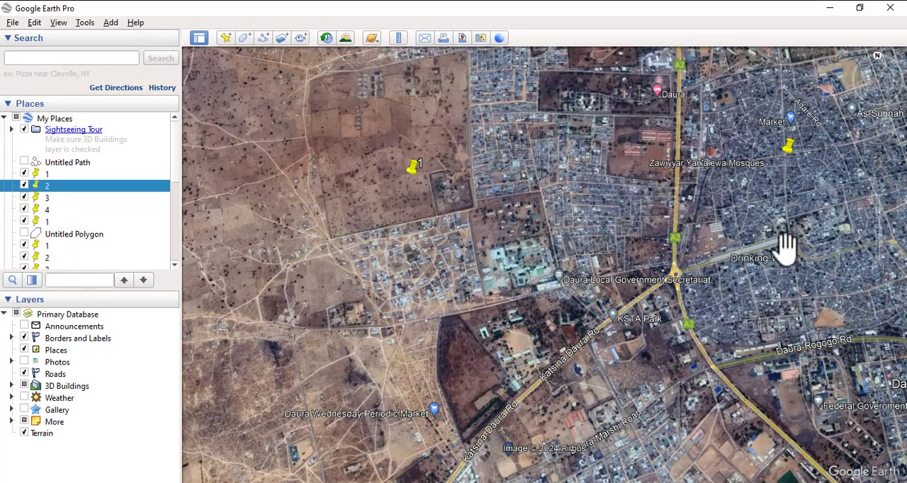
drag(694, 417, 654, 259)
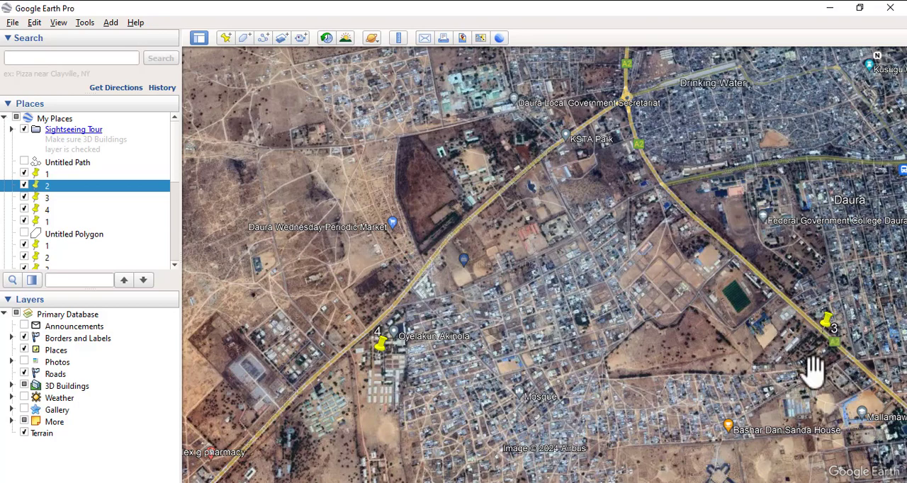
right_click(824, 332)
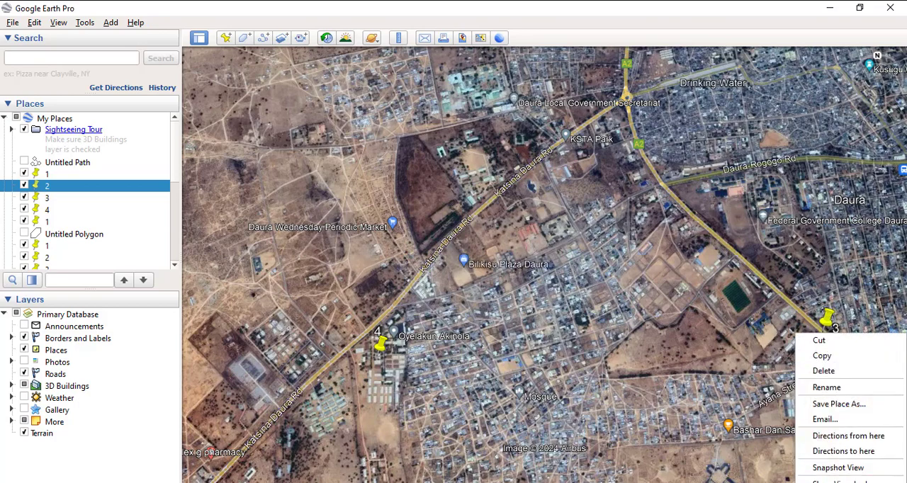
click(809, 482)
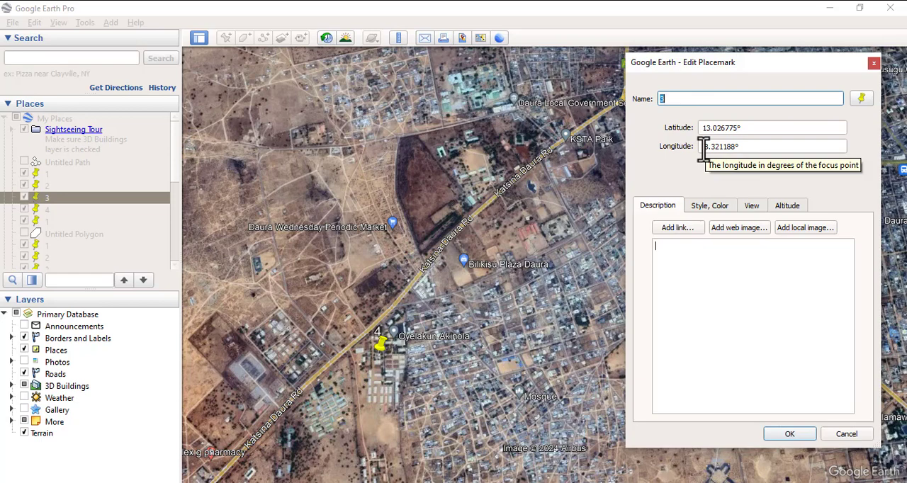
drag(700, 149, 732, 154)
right_click(726, 157)
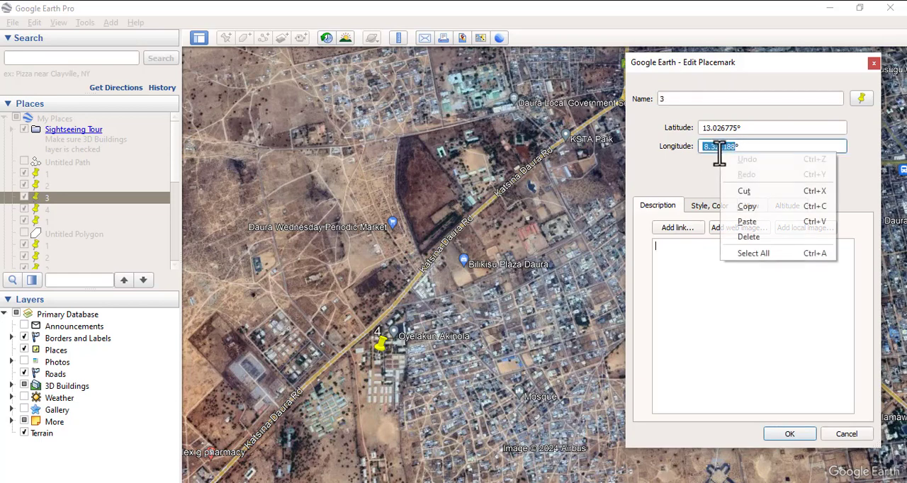
click(757, 189)
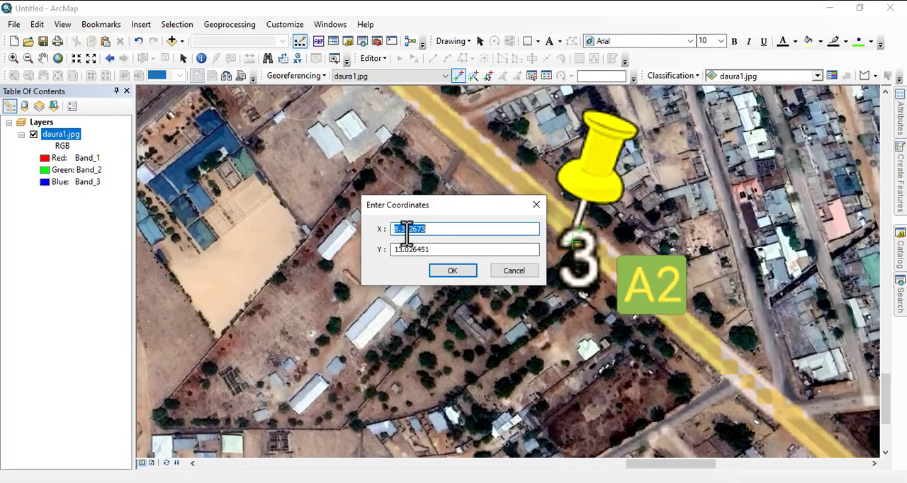
right_click(407, 232)
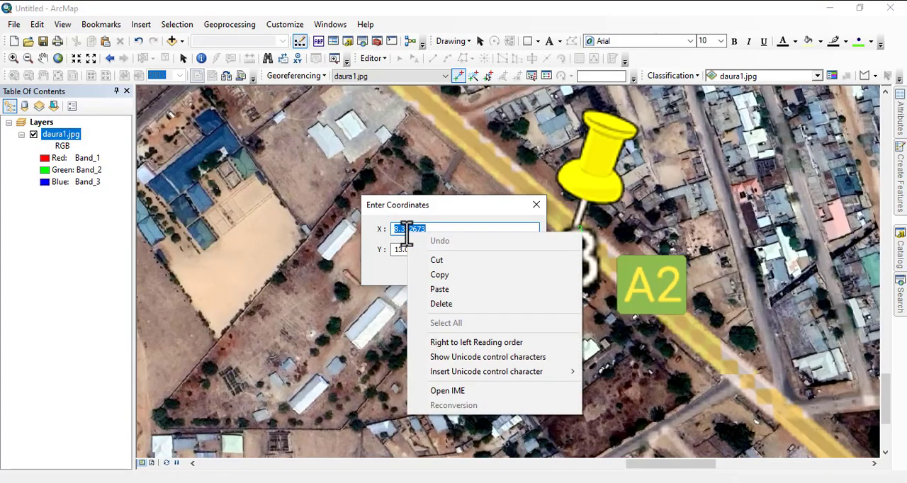
click(446, 291)
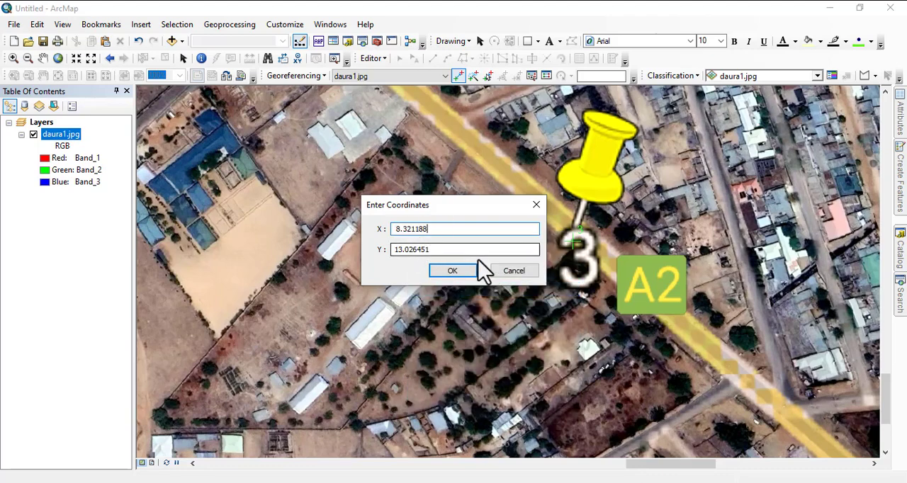
Copy placemark 3's latitude 13.026775 from Google Earth Pro, paste it as the control point's Y coordinate in ArcMap, and accept the coordinates.
key(alt+Tab)
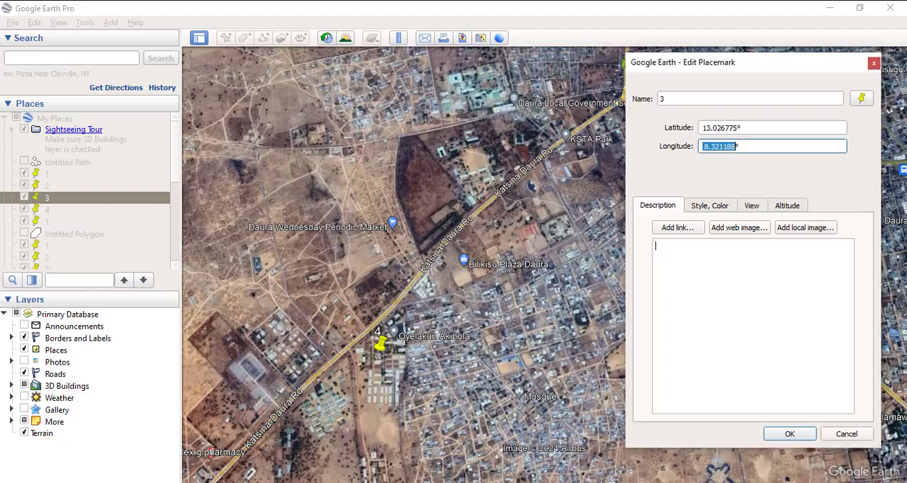
drag(701, 128, 731, 129)
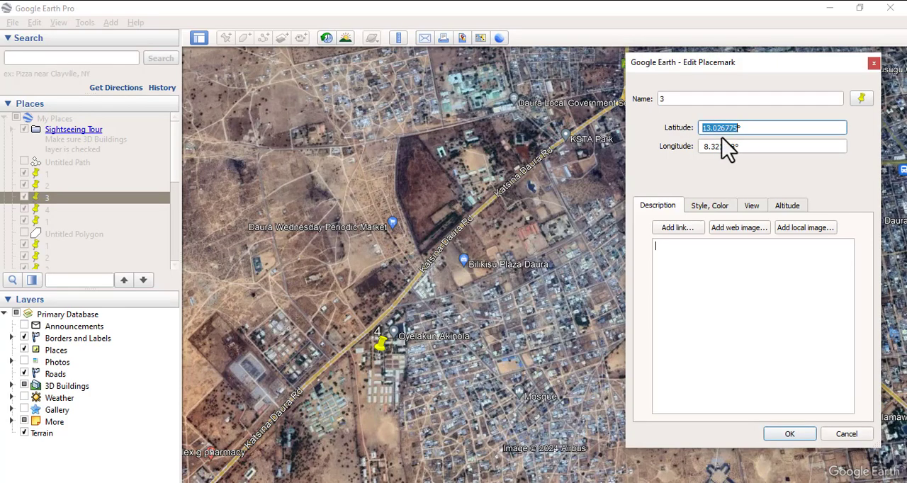
right_click(717, 129)
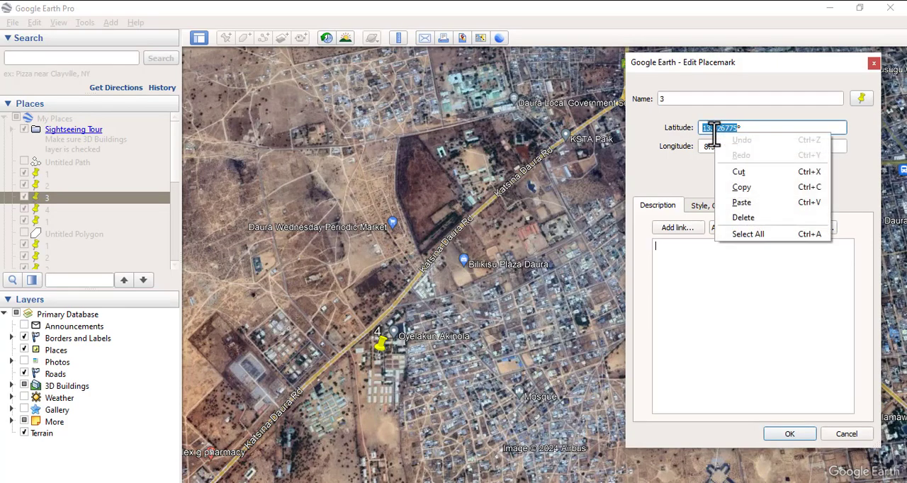
click(747, 190)
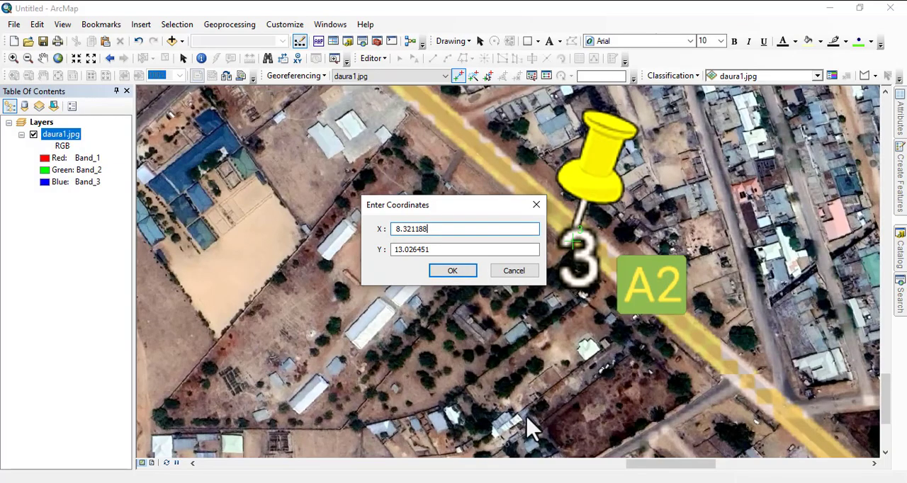
click(415, 250)
drag(392, 250, 431, 252)
right_click(417, 253)
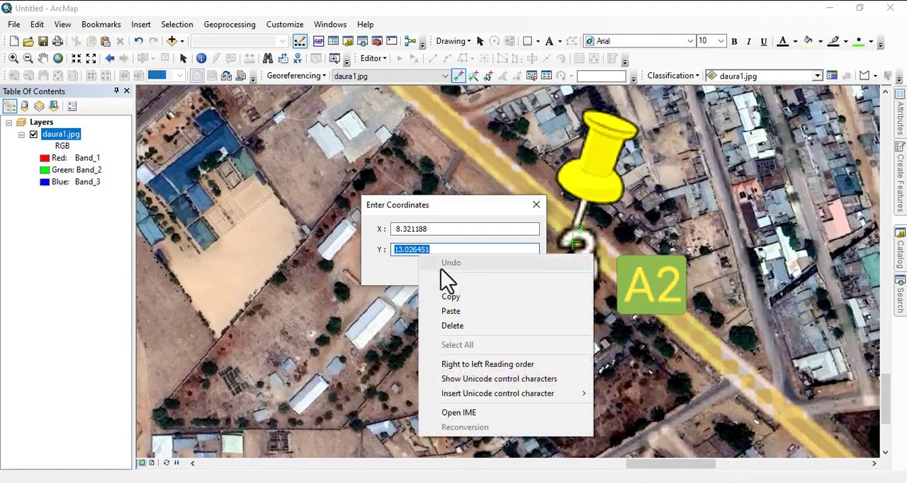
click(464, 314)
click(452, 270)
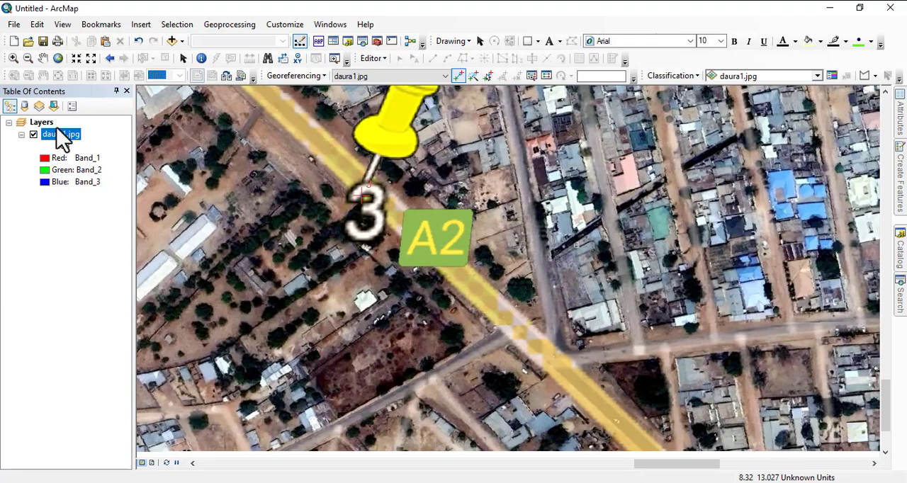
Place a control point at the needle tip of pin 4 on daura1.jpg and open its X and Y coordinate entry.
right_click(63, 145)
click(104, 205)
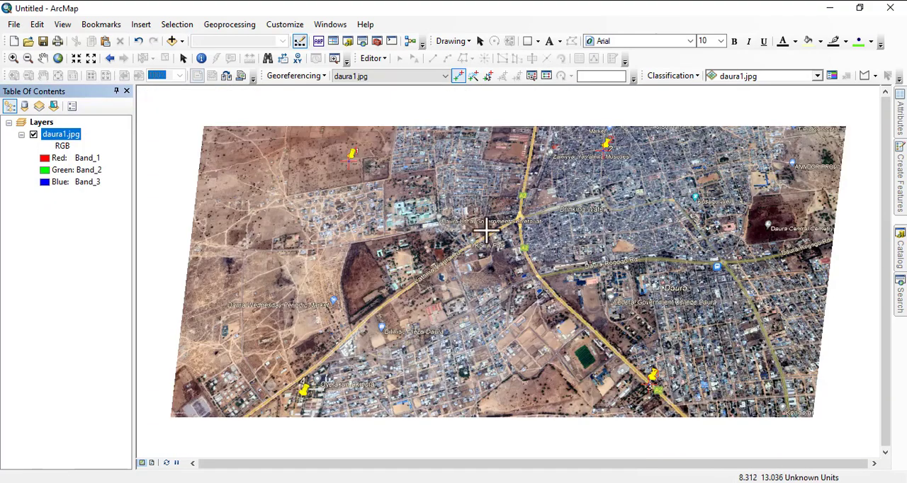
scroll(294, 407, down, 10)
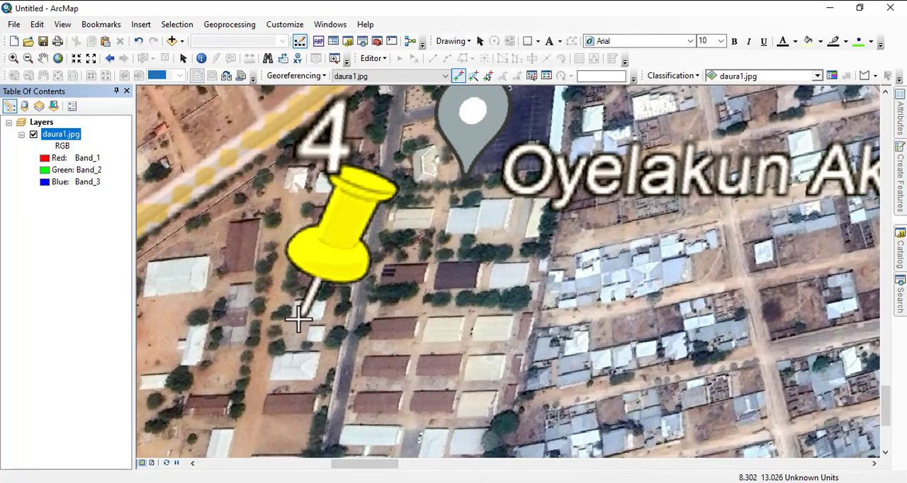
click(298, 319)
right_click(298, 319)
click(326, 327)
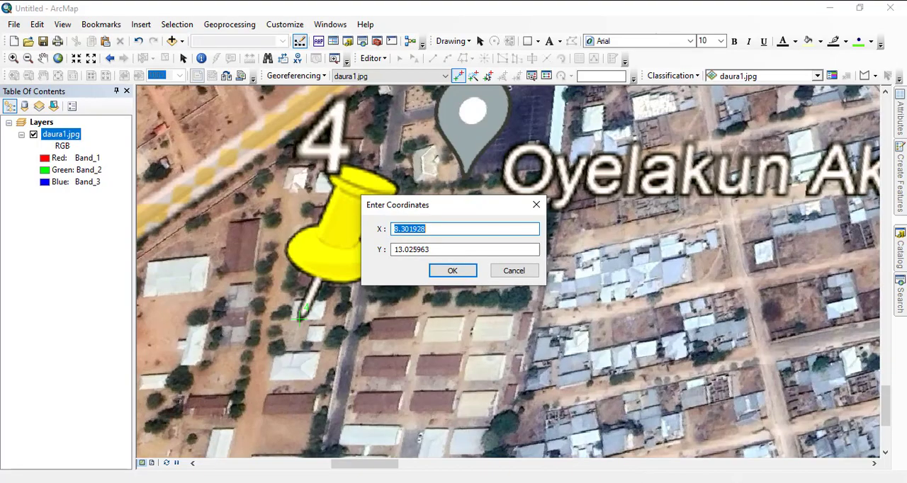
Copy placemark 4's longitude from its properties in Google Earth Pro and paste 8.305115 as the control point's X coordinate in ArcMap.
click(562, 482)
click(876, 62)
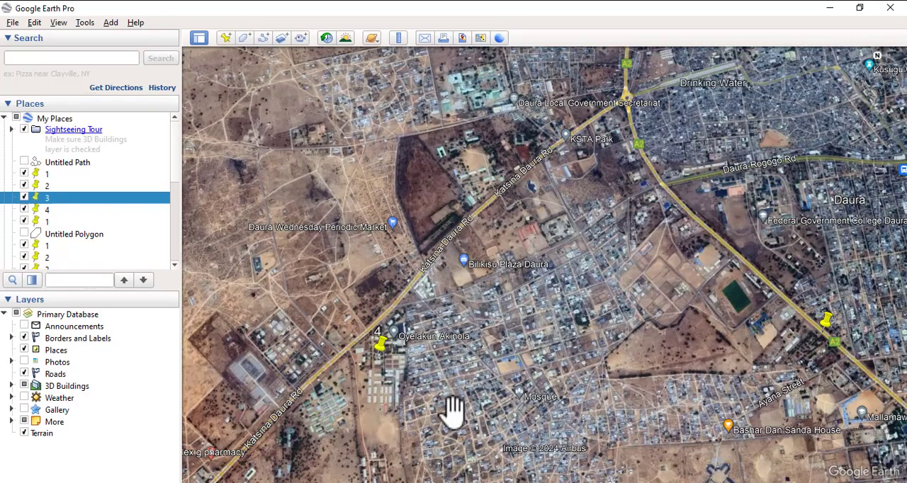
right_click(378, 352)
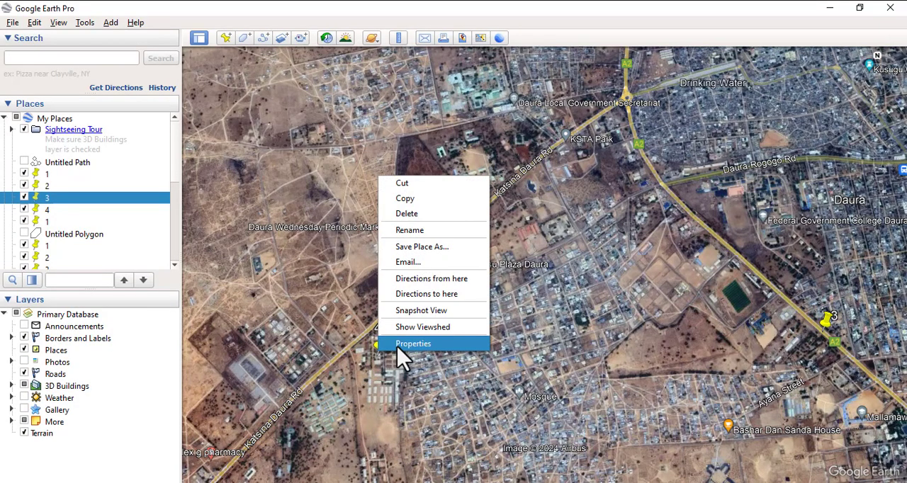
click(400, 345)
drag(700, 145, 735, 146)
right_click(721, 151)
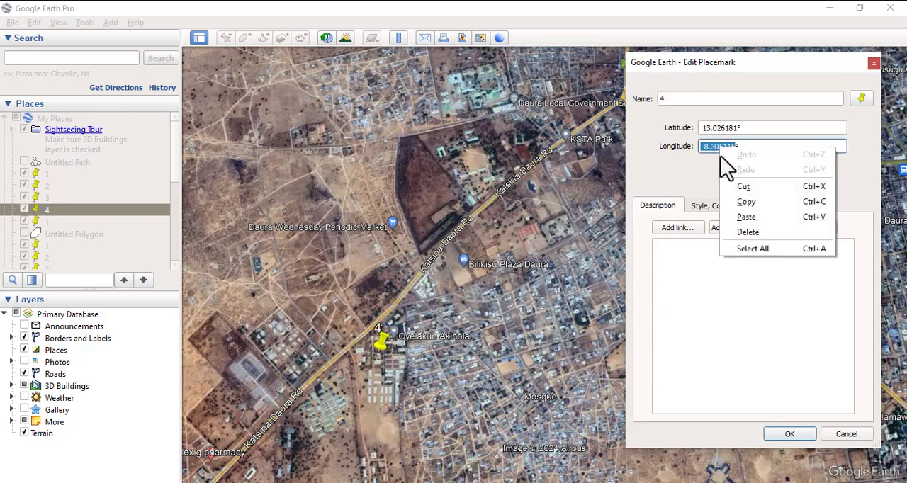
click(752, 202)
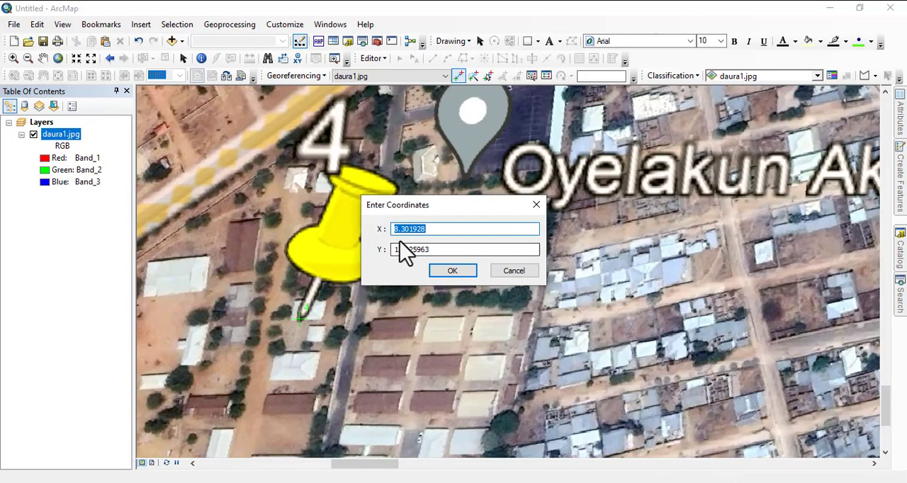
right_click(414, 230)
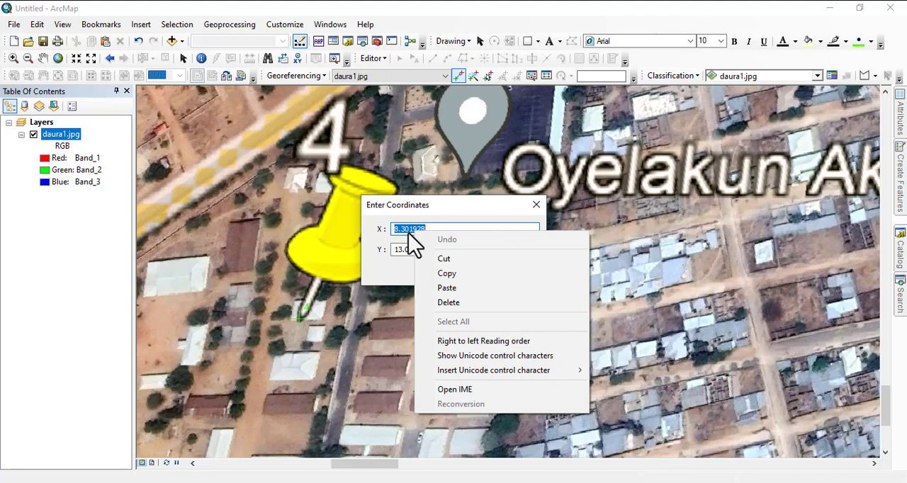
click(454, 291)
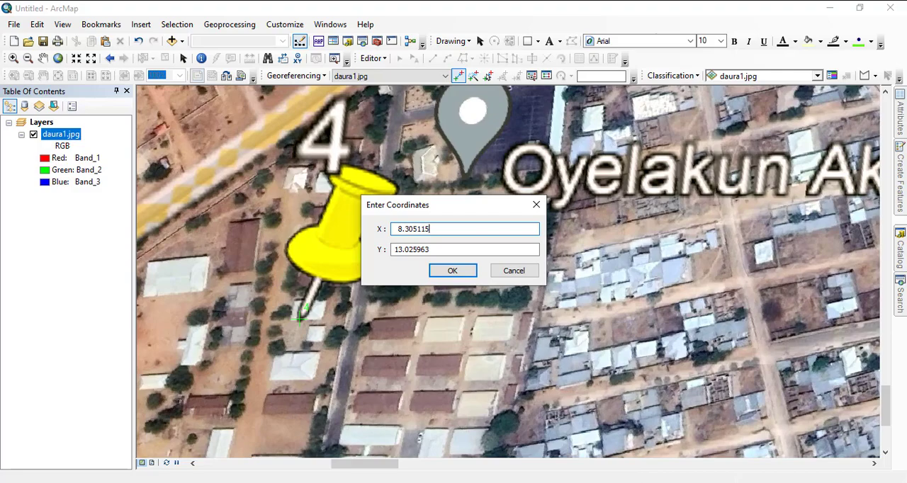
Copy placemark 4's latitude 13.026181 from Google Earth Pro, paste it as the control point's Y coordinate in ArcMap, and accept the coordinates.
key(alt+Tab)
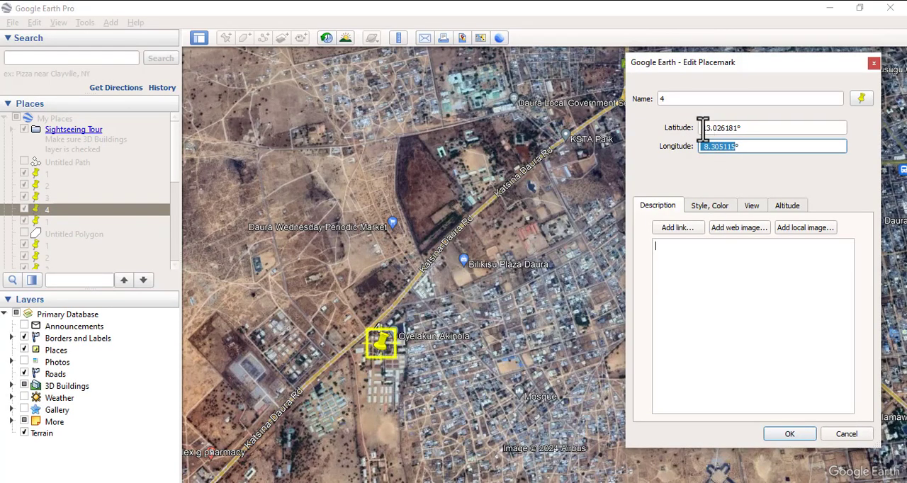
drag(701, 129, 737, 128)
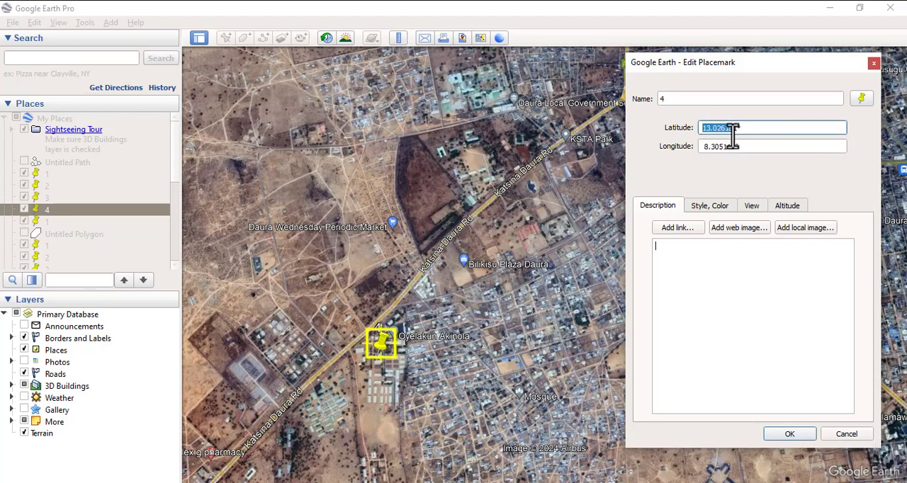
right_click(720, 128)
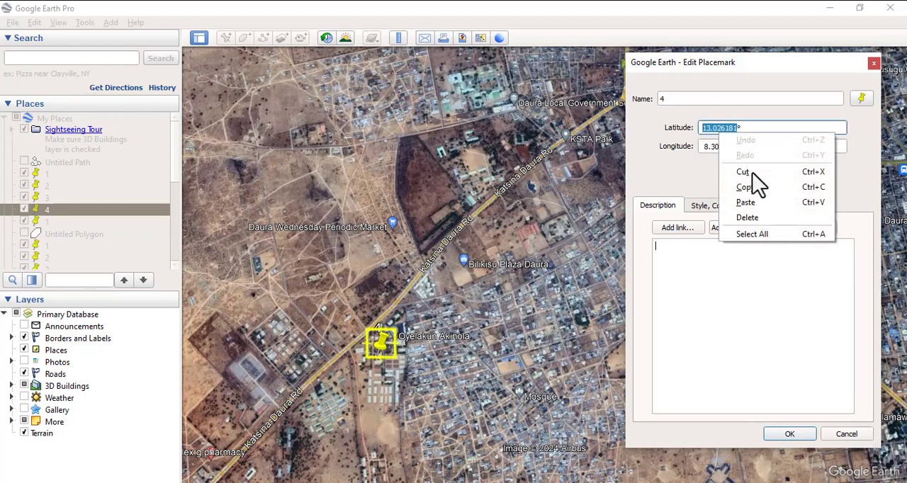
click(763, 198)
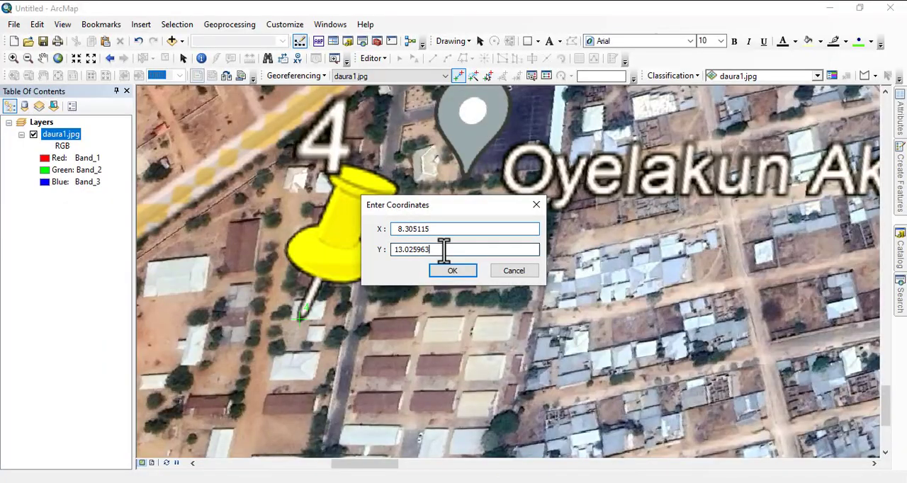
drag(444, 249, 394, 249)
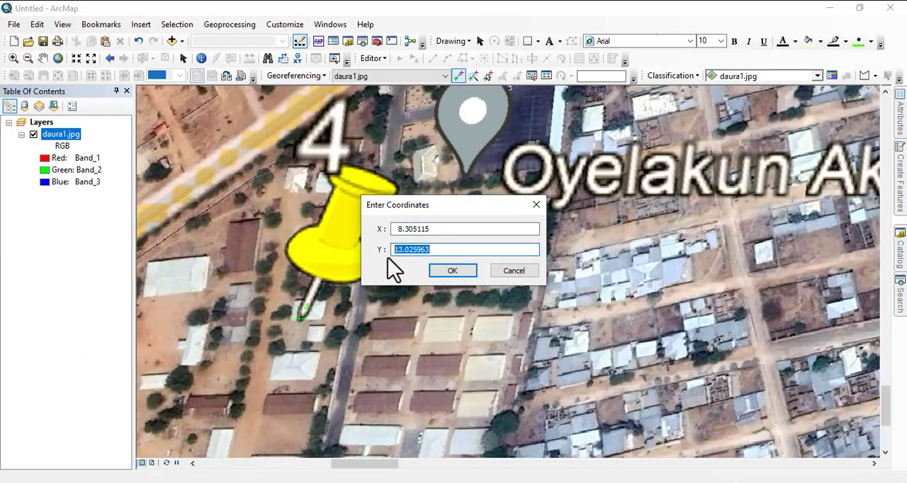
right_click(401, 249)
click(437, 298)
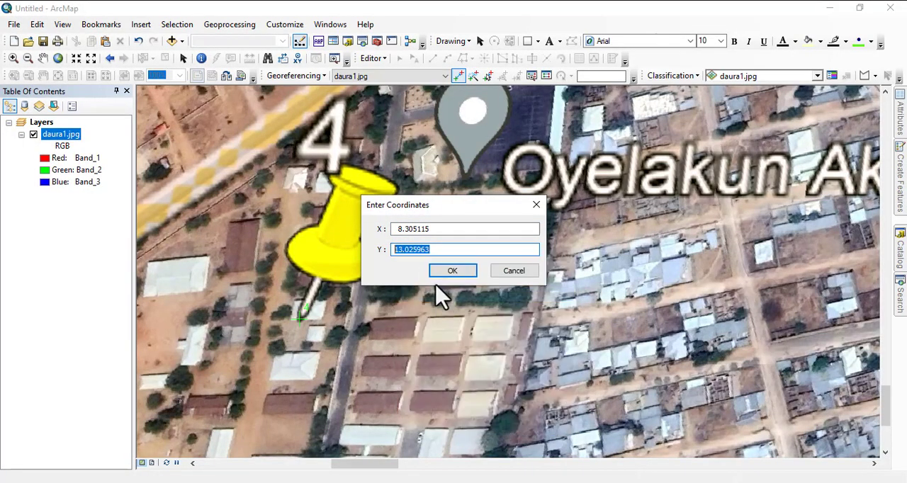
click(454, 274)
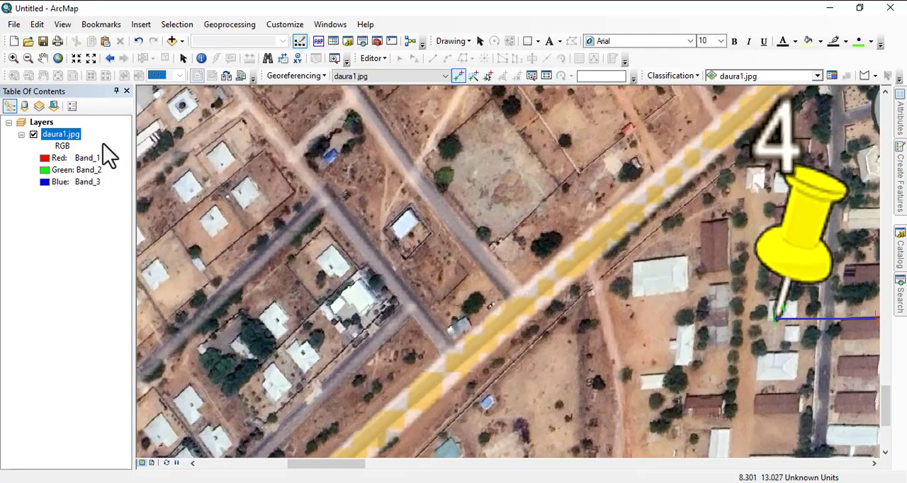
Rectify daura1.jpg into C:\wrk\taraba as daura12.tif in TIFF format, and update the image's georeferencing.
right_click(55, 145)
click(106, 206)
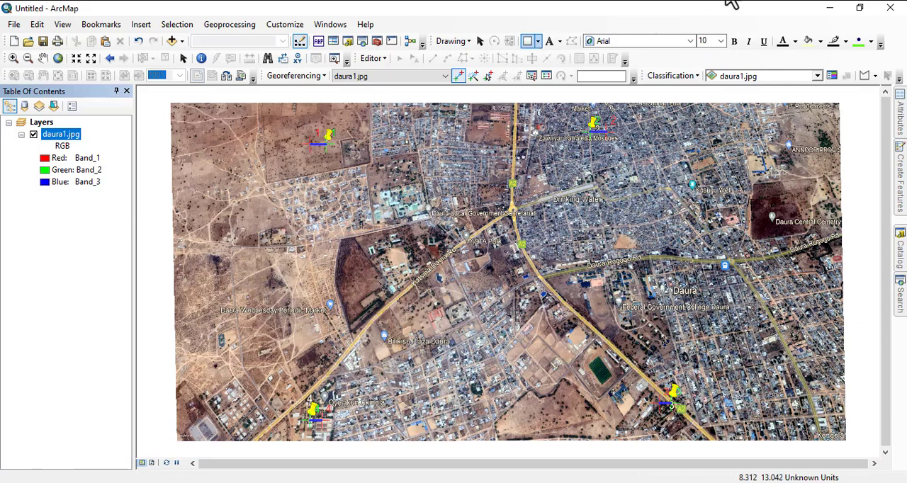
click(281, 76)
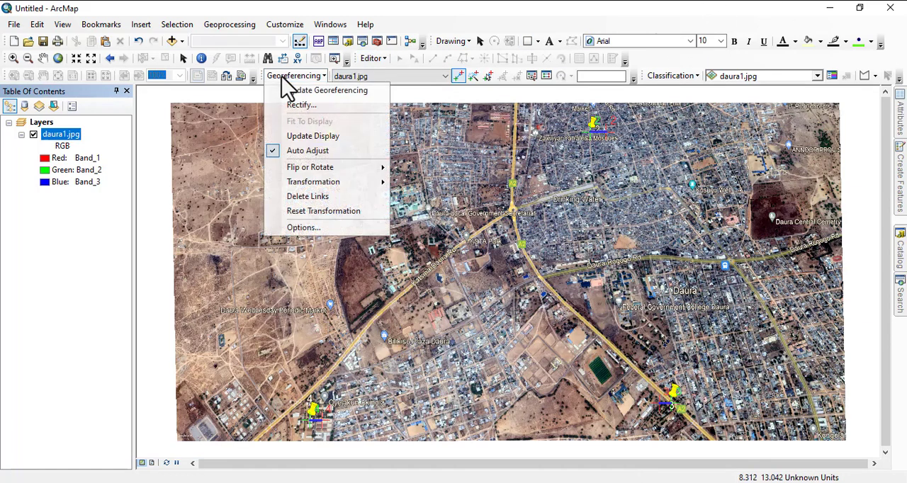
click(302, 106)
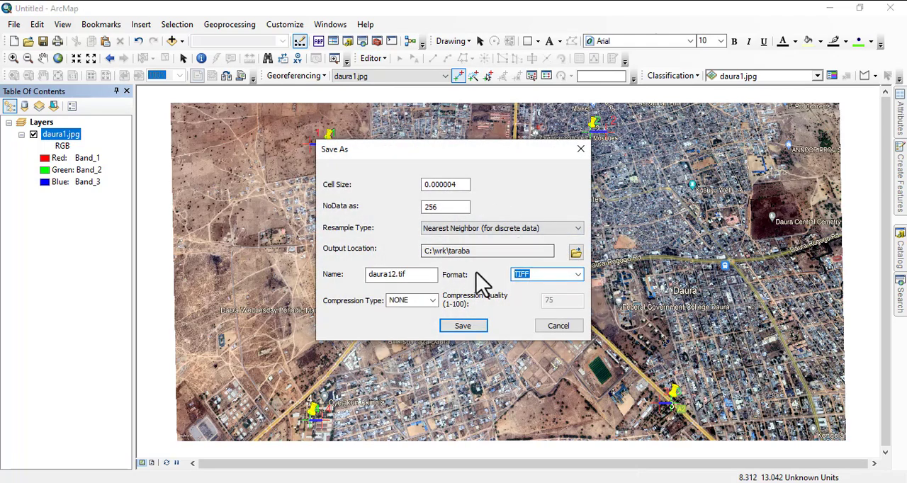
click(393, 276)
text(2)
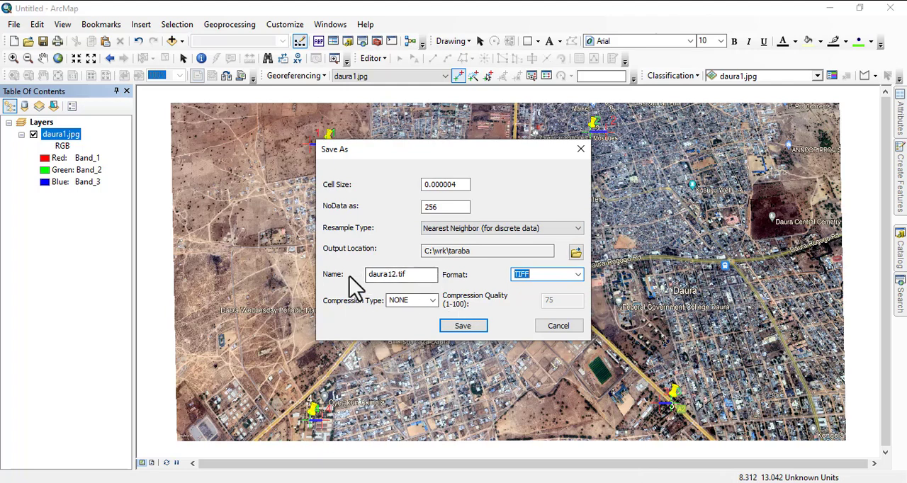
click(457, 326)
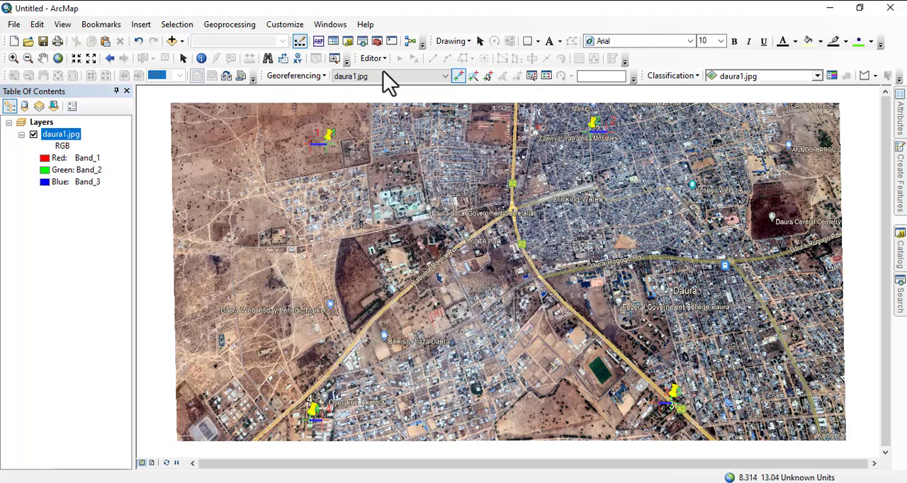
click(298, 76)
click(314, 91)
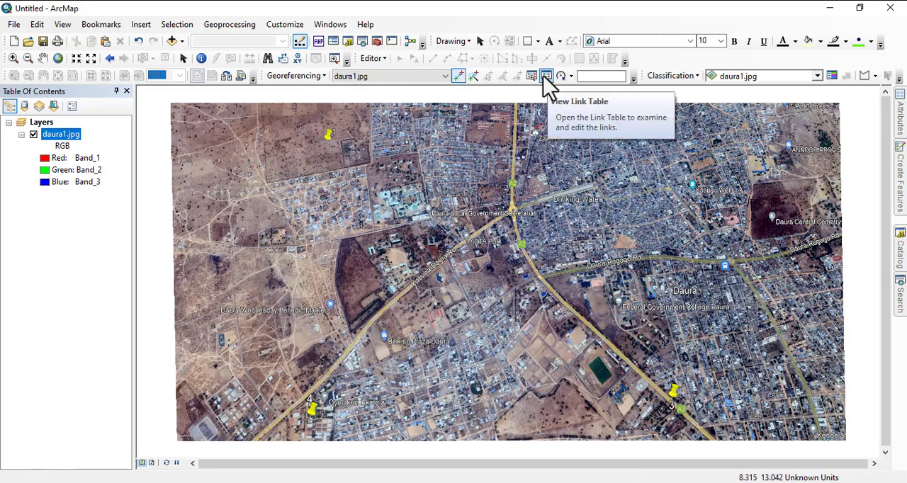
Examine the map coordinates and residuals of all control points in the link table, then close it.
click(546, 76)
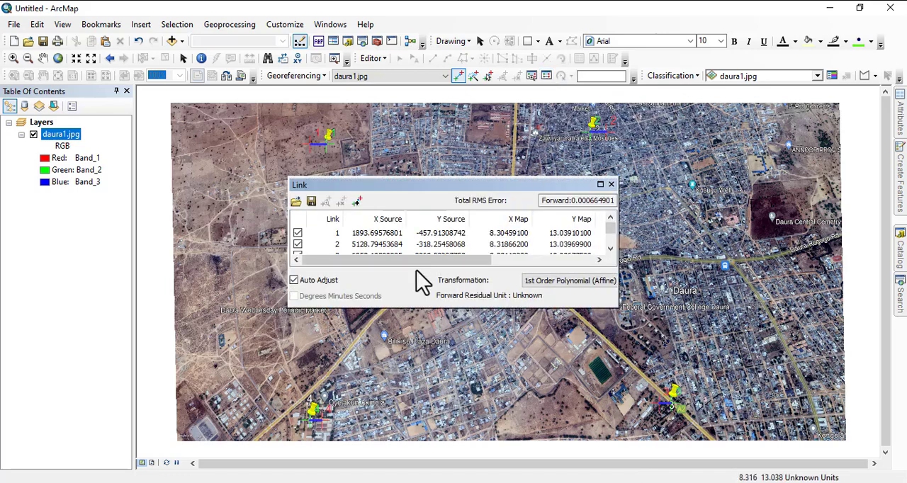
drag(425, 259, 575, 287)
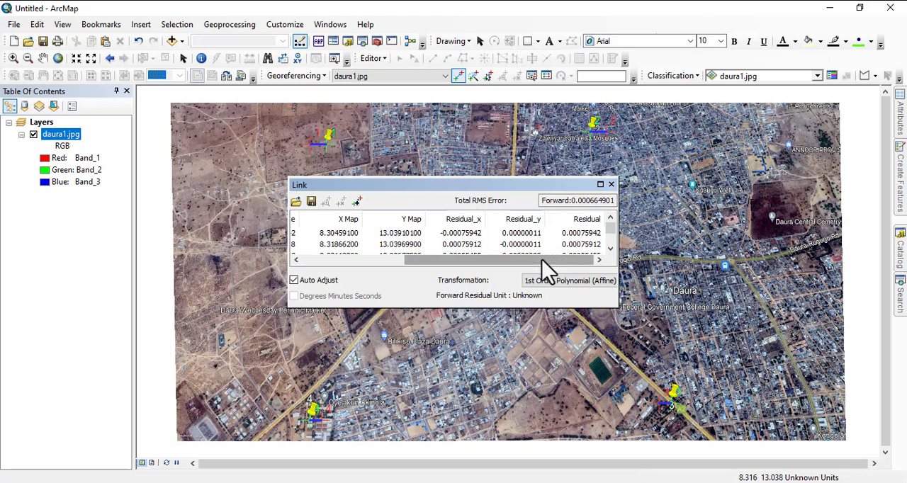
scroll(588, 237, down, 1)
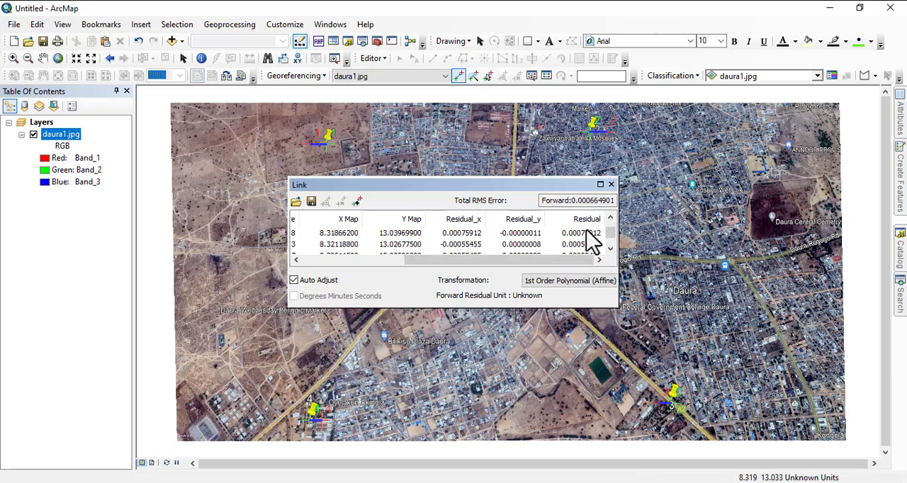
scroll(586, 231, down, 1)
scroll(583, 249, up, 2)
scroll(583, 249, down, 2)
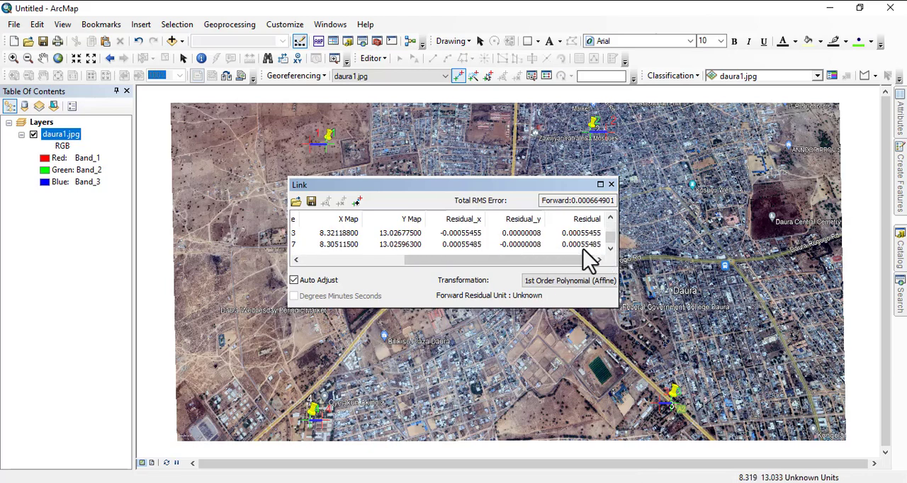
scroll(586, 259, up, 2)
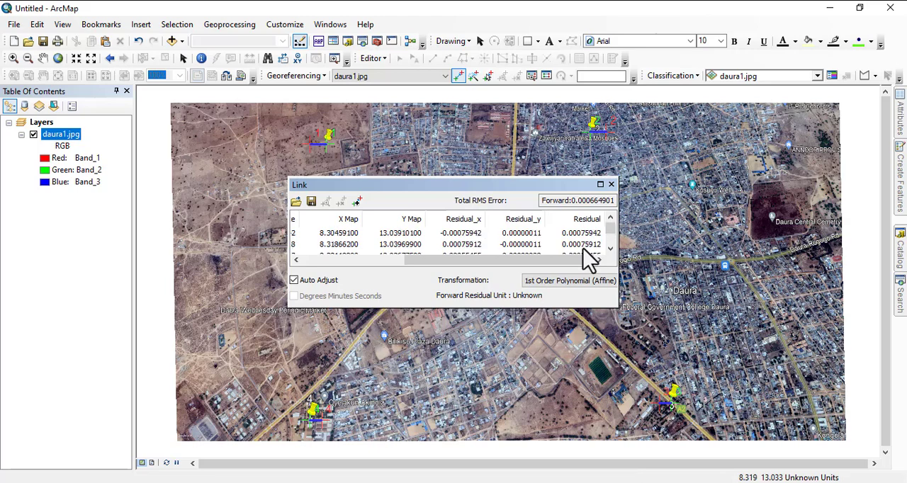
click(611, 185)
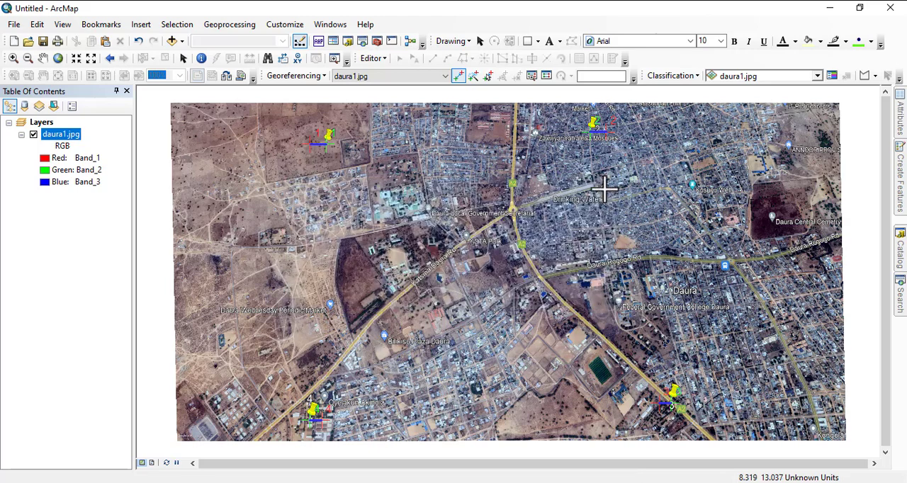
Update the georeferencing of daura1.jpg again with the checked control points.
click(296, 76)
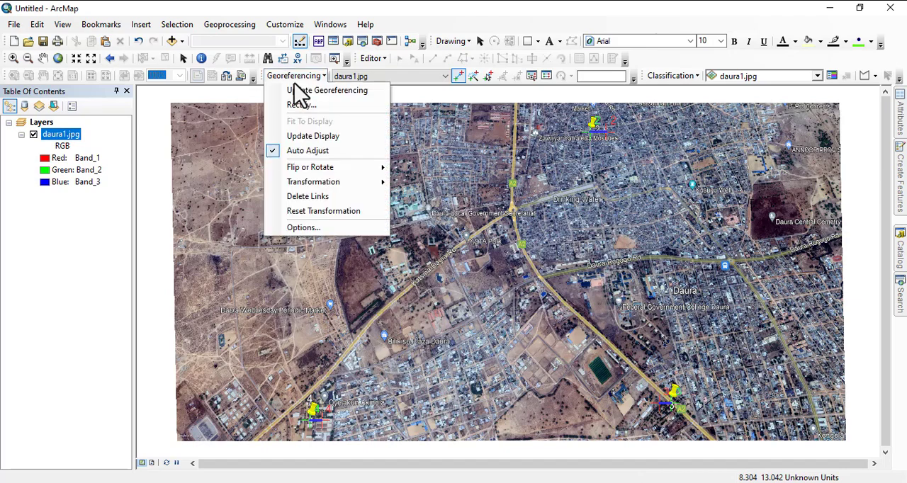
click(315, 91)
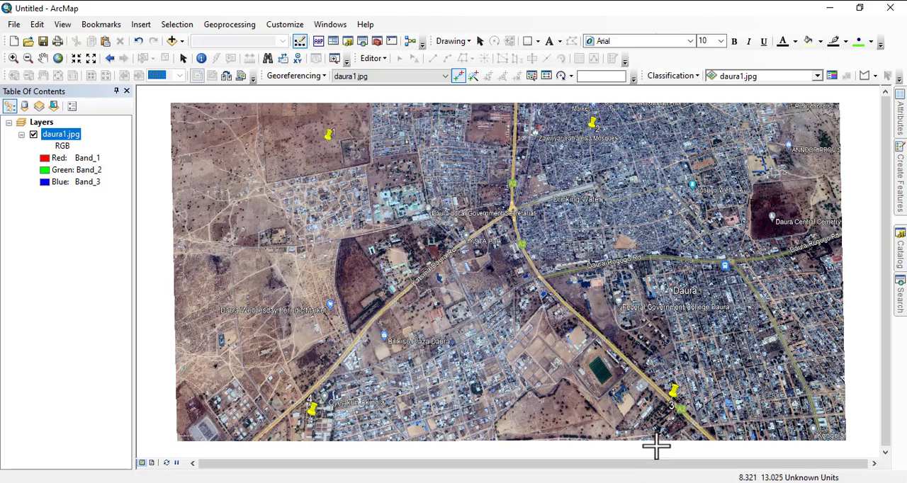
click(656, 482)
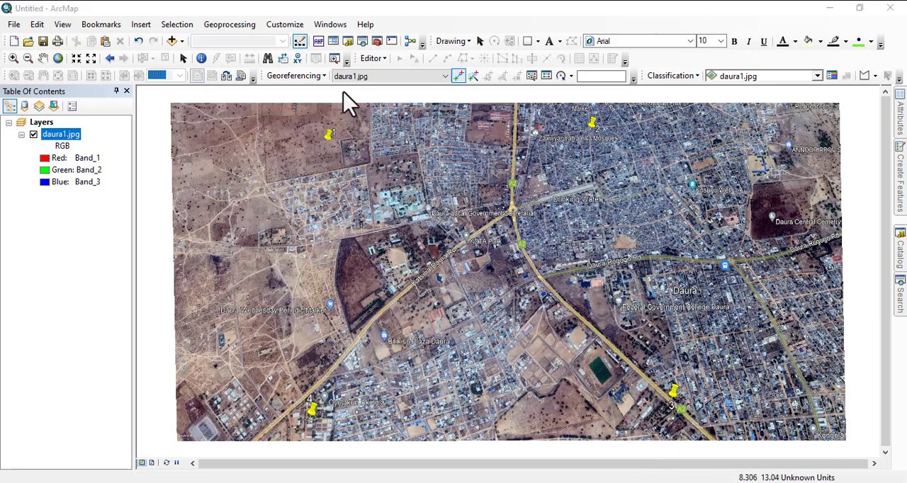